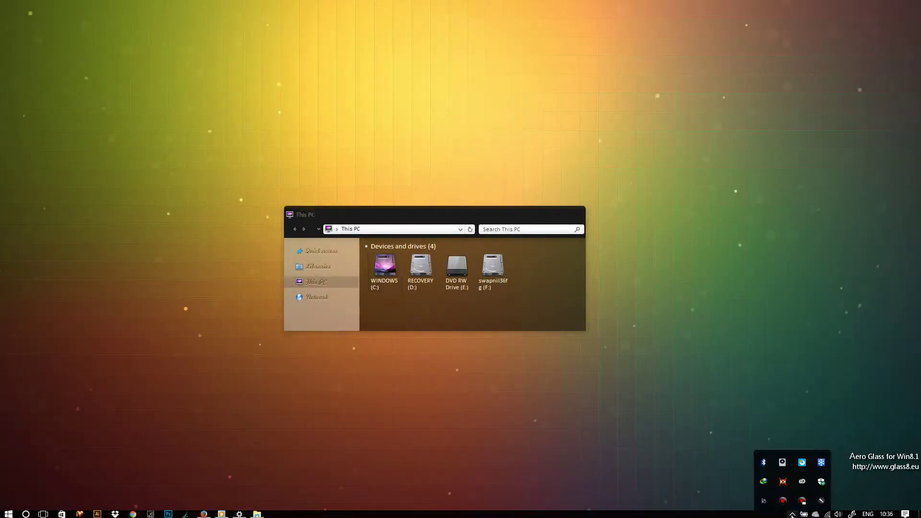
- Tidy the desktop: reposition the This PC window and refresh the desktop several times
click(791, 514)
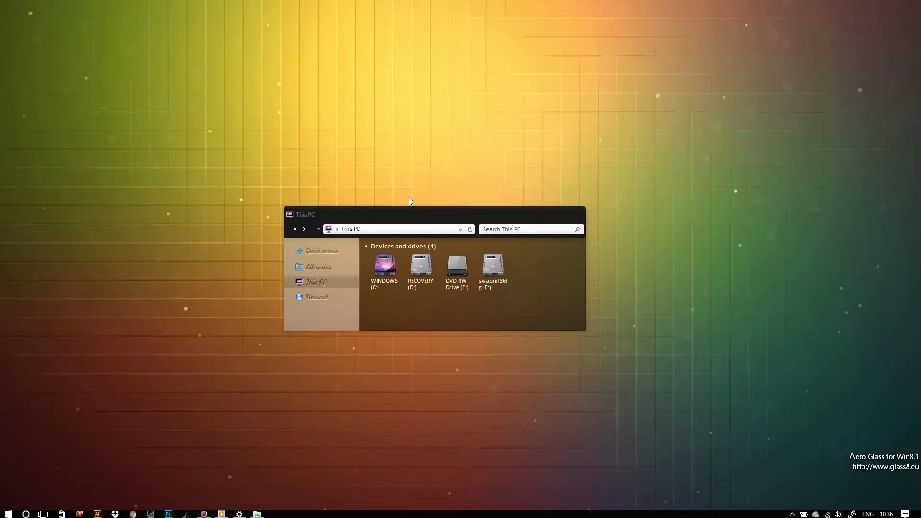
drag(452, 224, 460, 234)
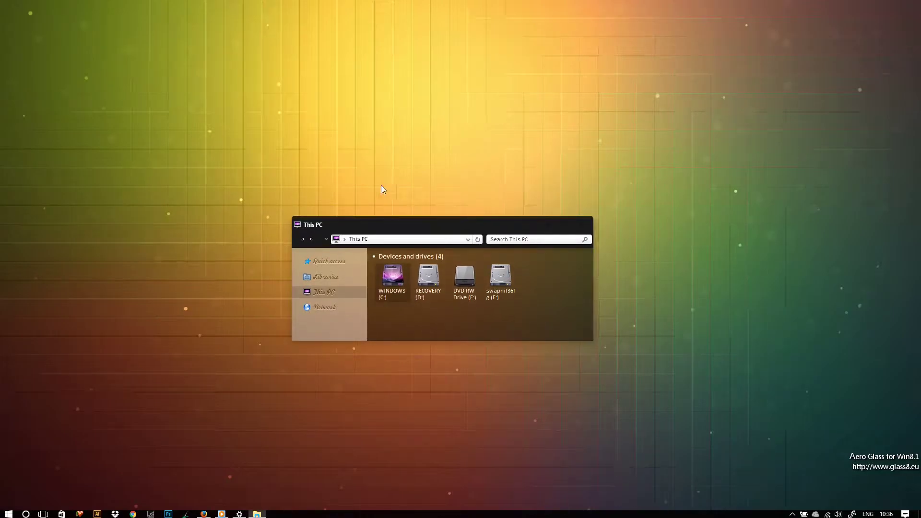
right_click(395, 122)
click(349, 150)
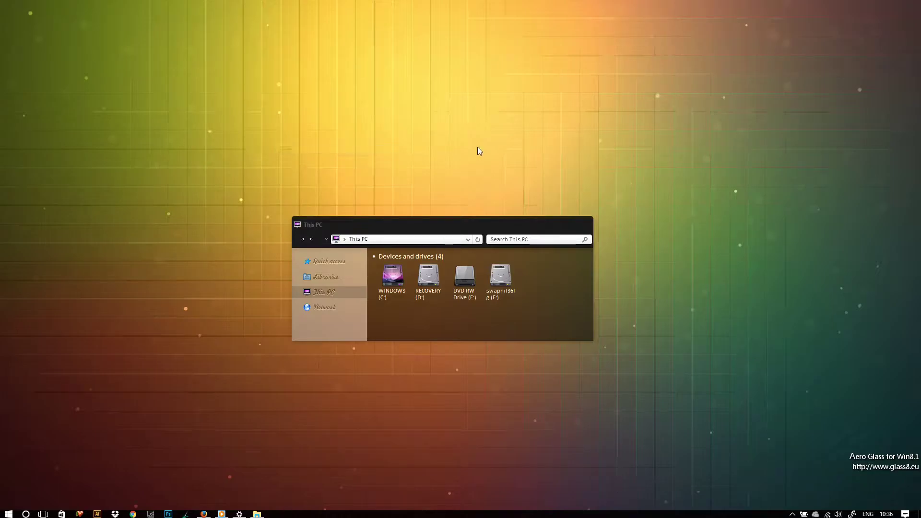
click(491, 226)
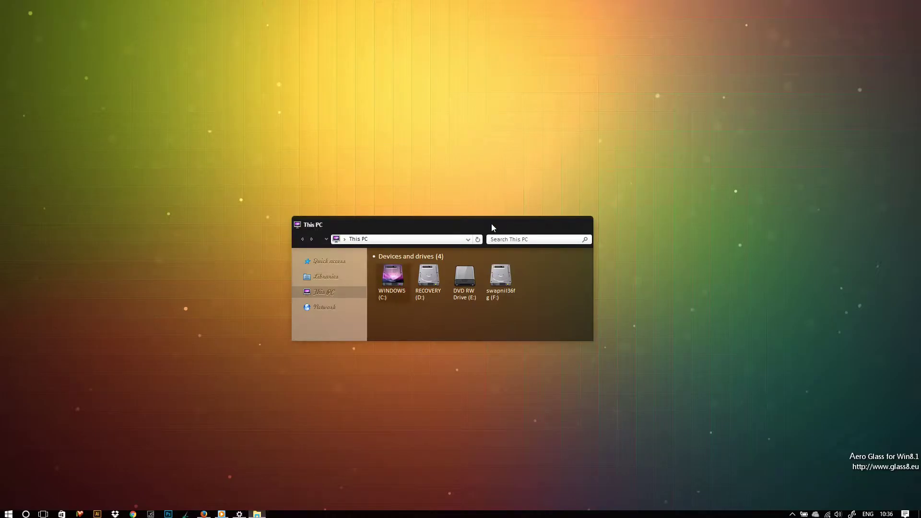
right_click(431, 137)
click(384, 164)
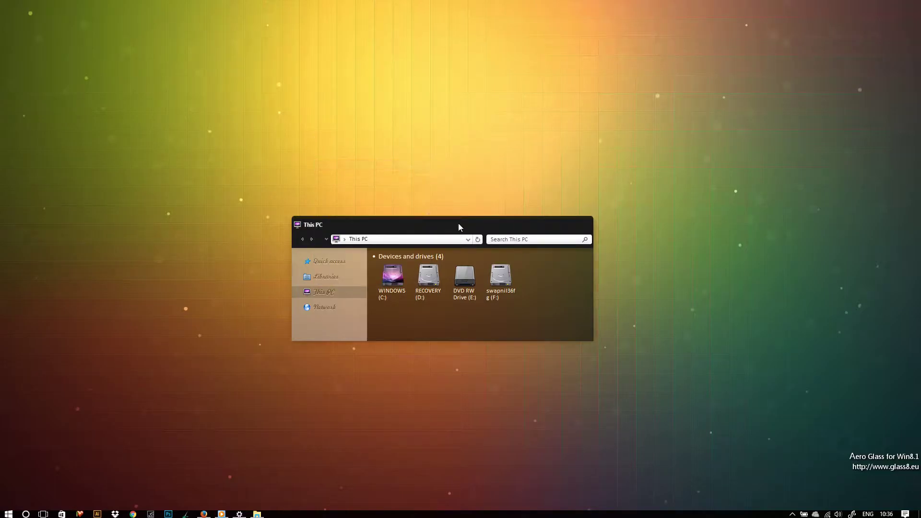
mouse_move(458, 223)
mouse_down()
mouse_move(478, 211)
mouse_move(417, 227)
mouse_up()
right_click(209, 153)
click(159, 181)
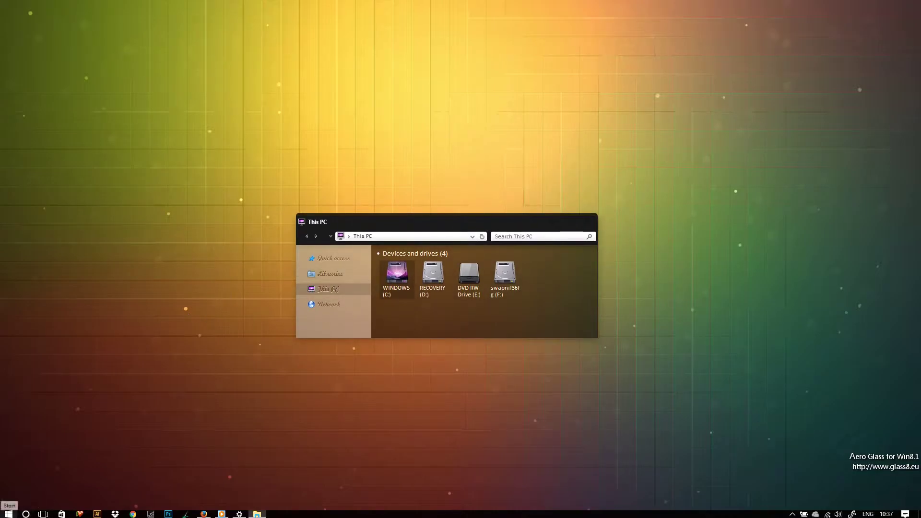
- Check the Windows version with winver, then reposition the This PC window
click(8, 514)
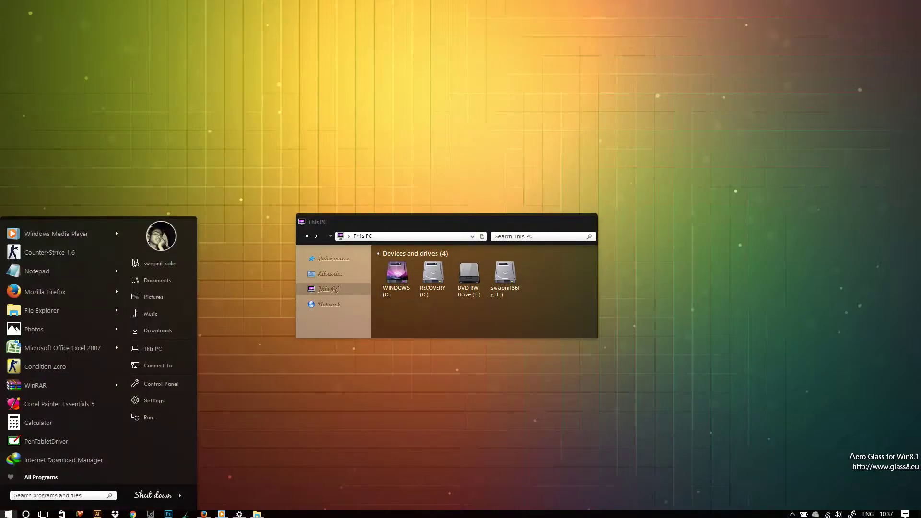
text(w)
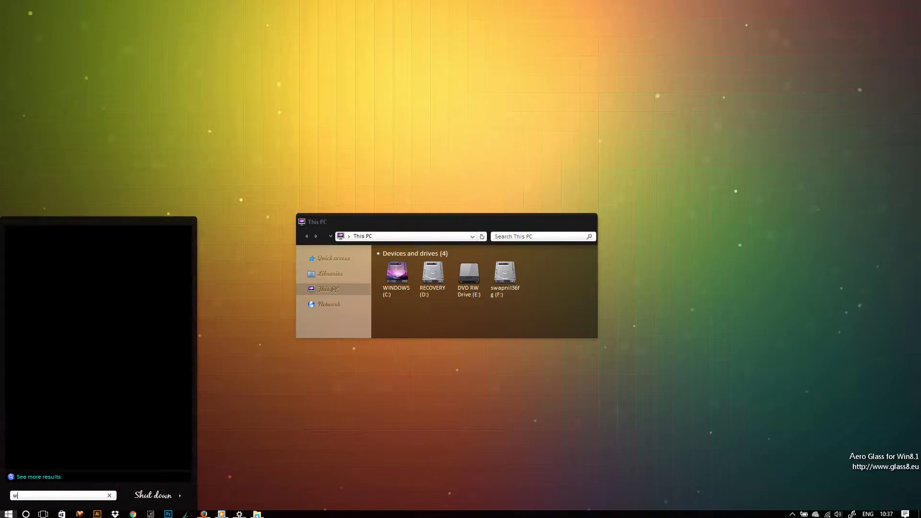
text(inver)
key(Return)
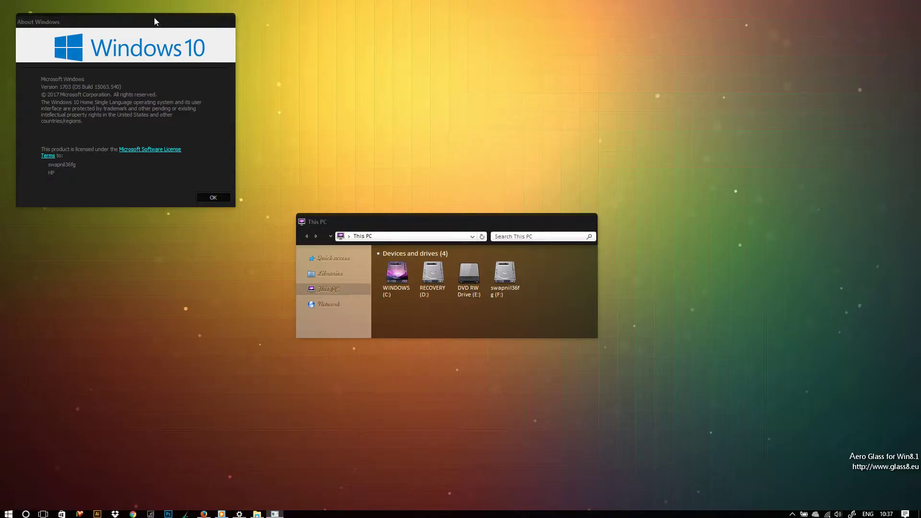
drag(154, 17, 209, 113)
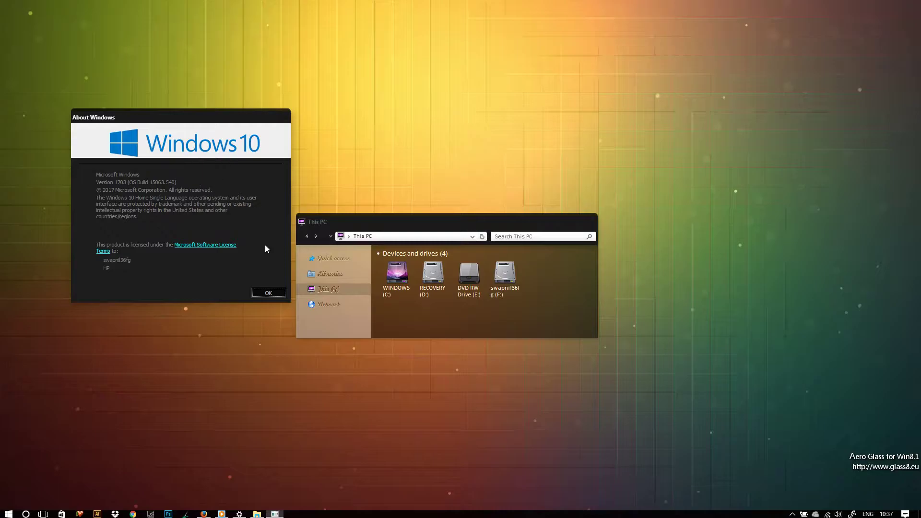
click(277, 294)
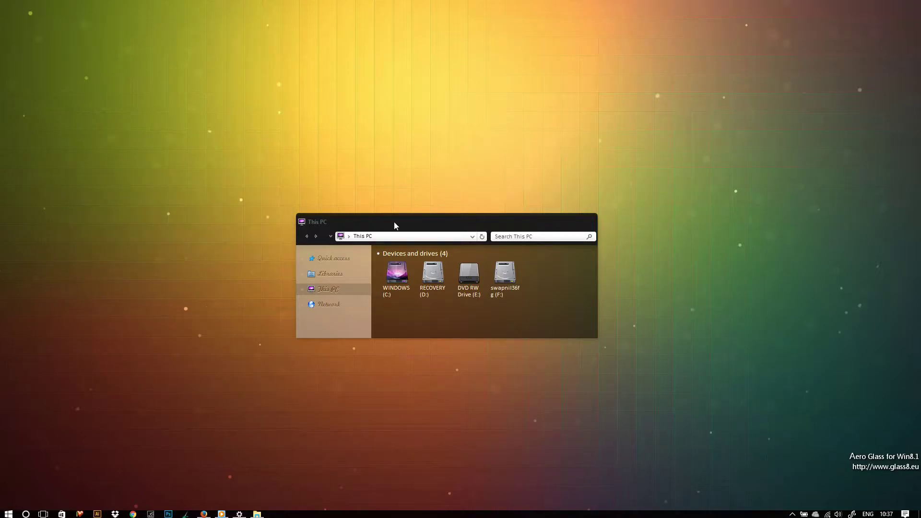
drag(403, 223, 404, 234)
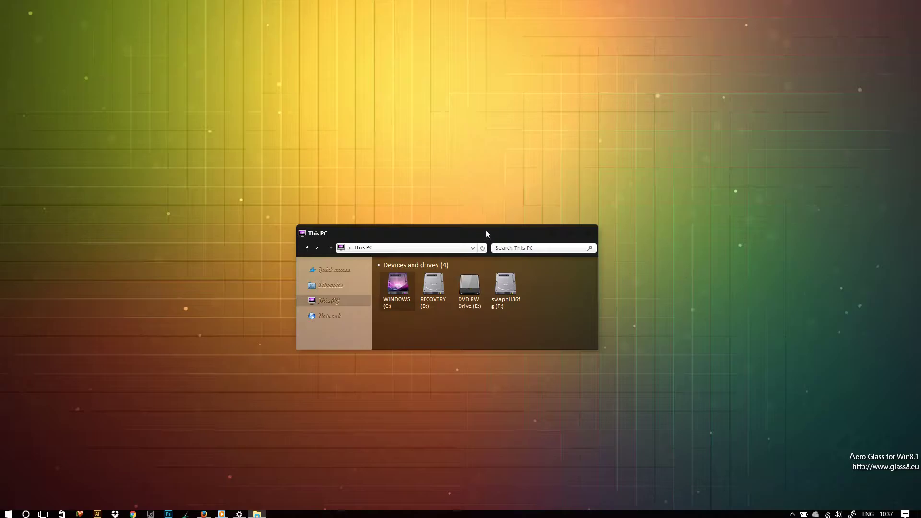
drag(485, 233, 475, 210)
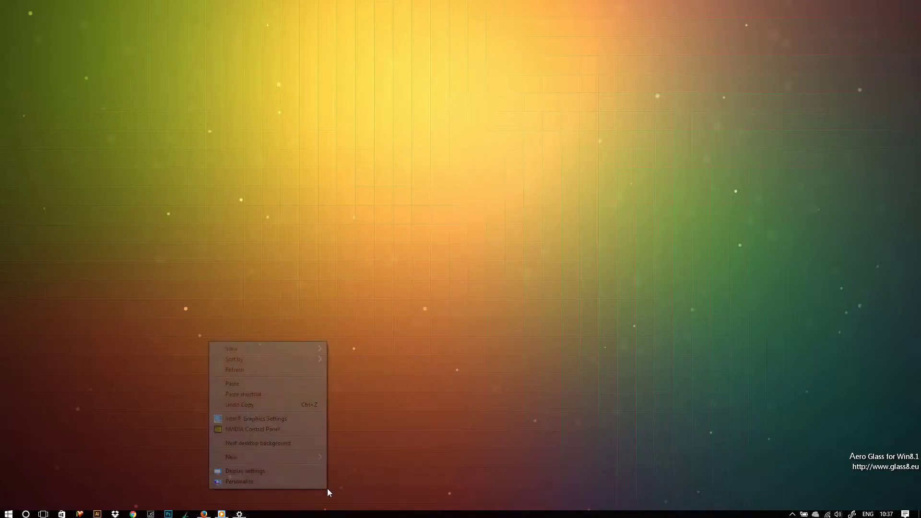
- Apply the default Windows theme from Personalization Themes and put Settings away
click(312, 479)
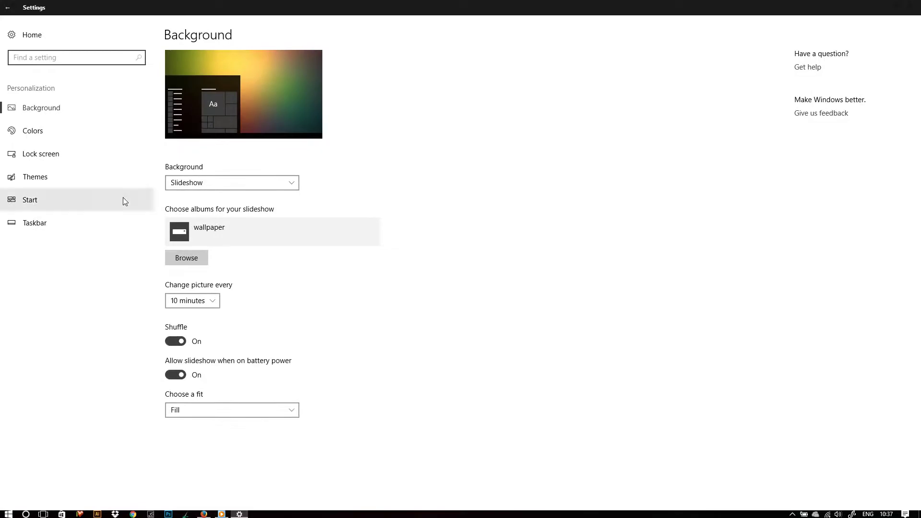
click(91, 181)
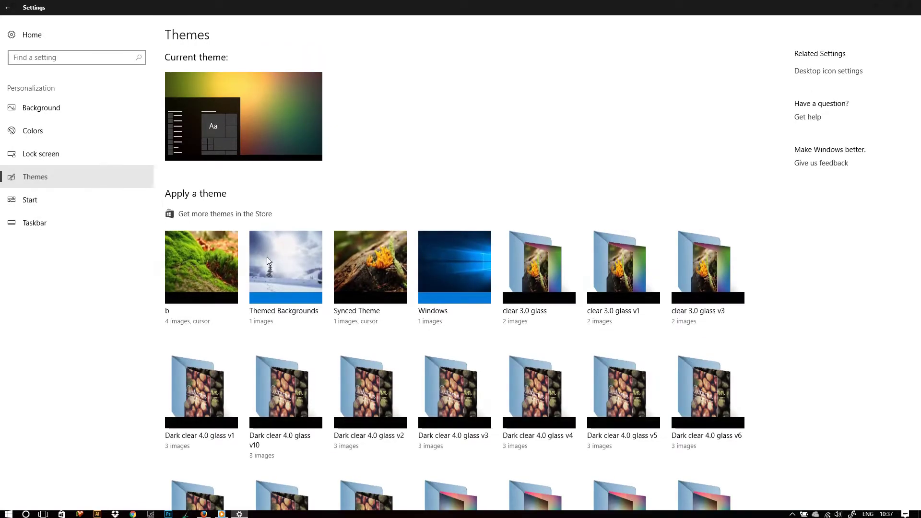
click(288, 272)
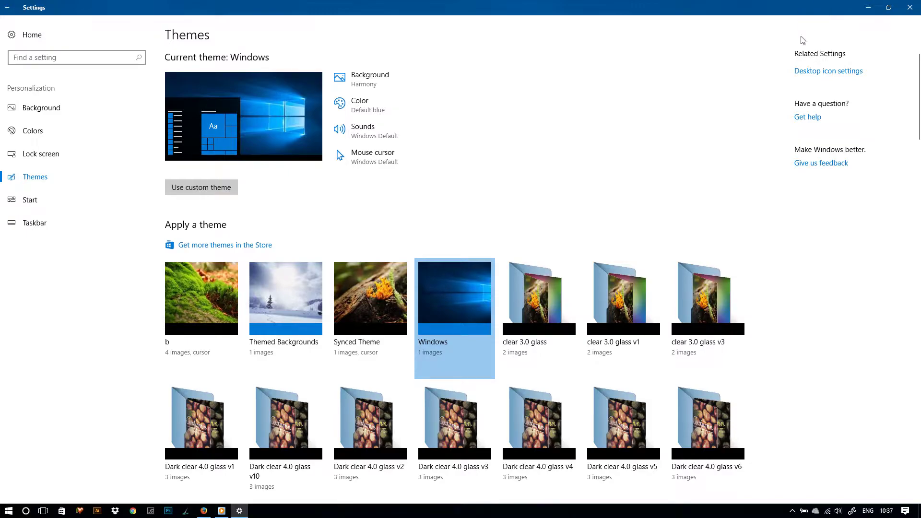
key(super+Down)
click(770, 93)
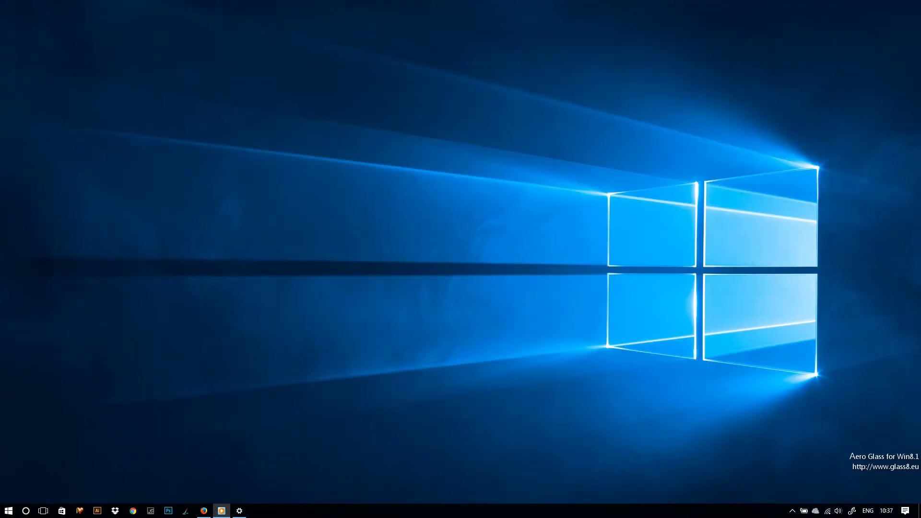
- Open This PC, look at the Creative Cloud tray icon options, then close This PC
key(super)
click(175, 341)
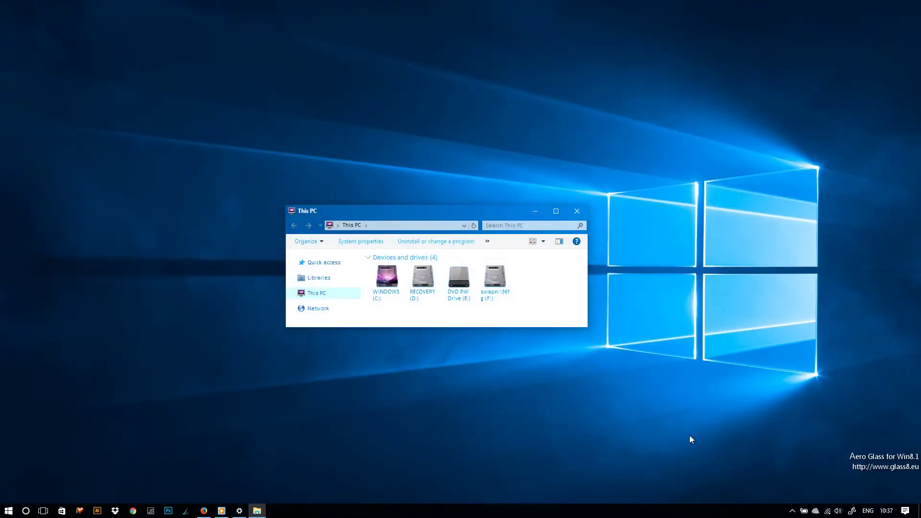
click(792, 510)
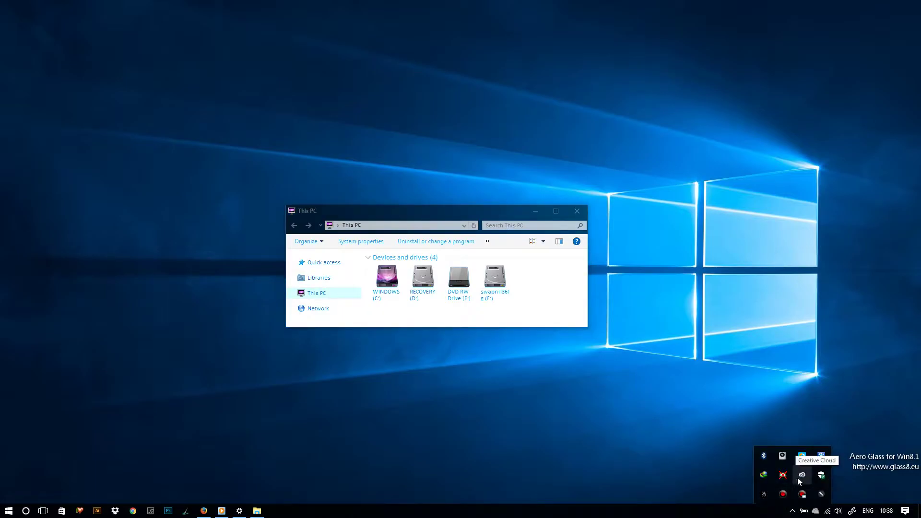
right_click(821, 493)
click(839, 489)
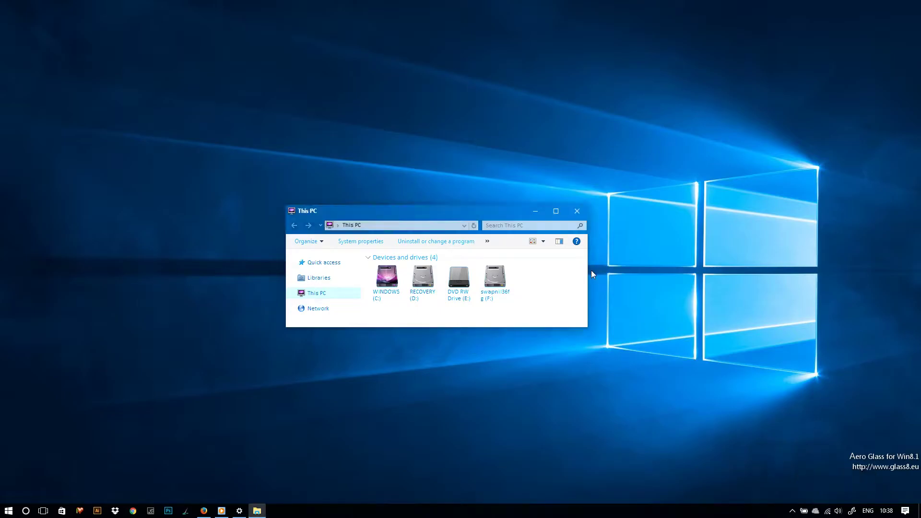
click(576, 214)
- Reopen This PC with Win+E and minimize it
key(super)
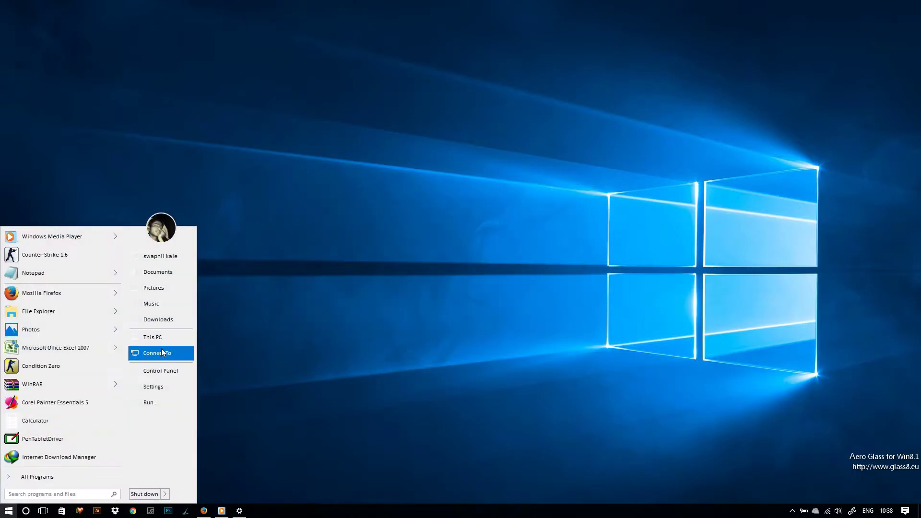
click(167, 340)
key(super+e)
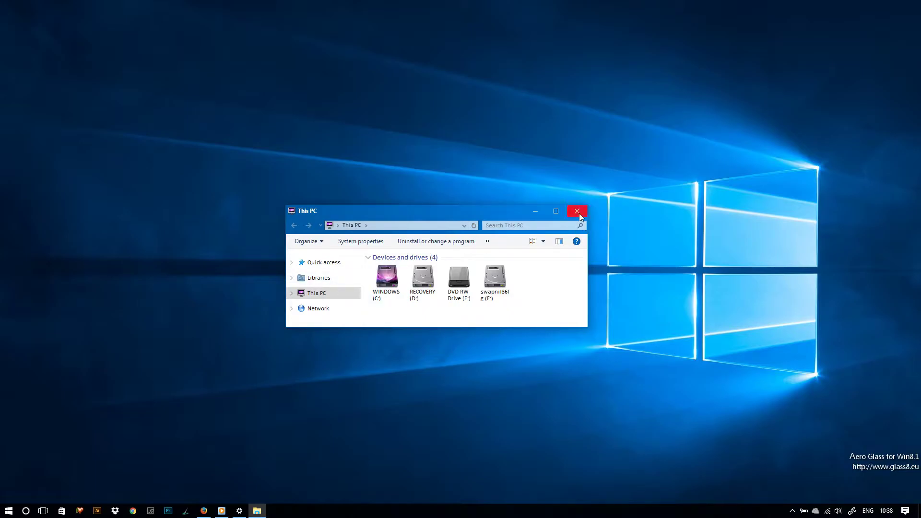
click(537, 212)
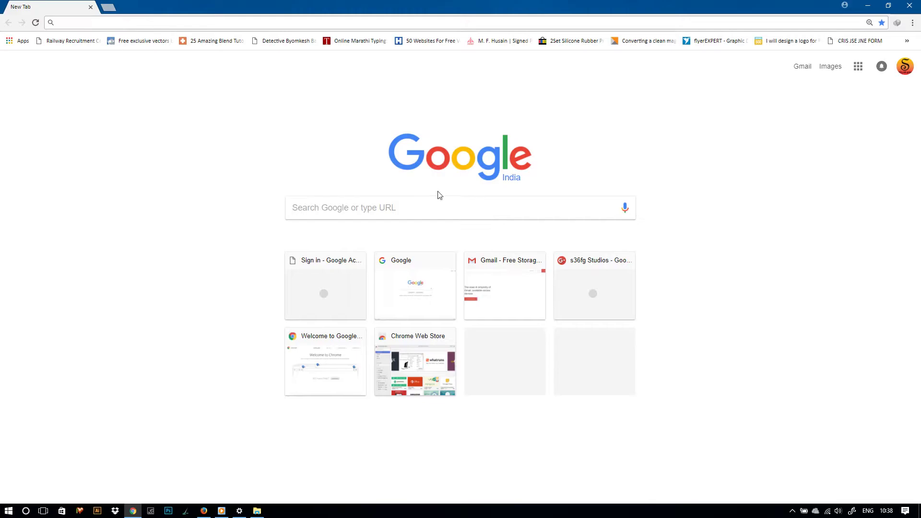
- Search 'uxtheme patcher for windows 10 1703' and open the Cleodesktop Patcher For Windows 10 result
click(444, 204)
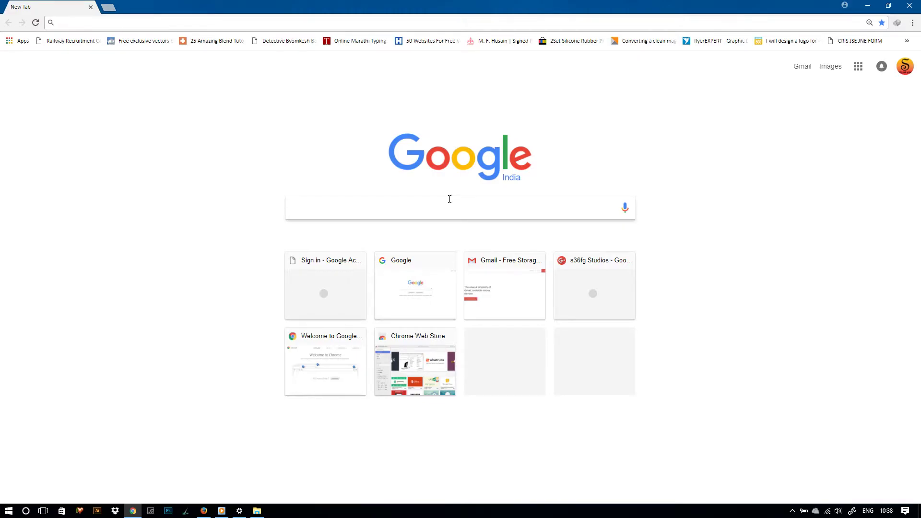
text(ux)
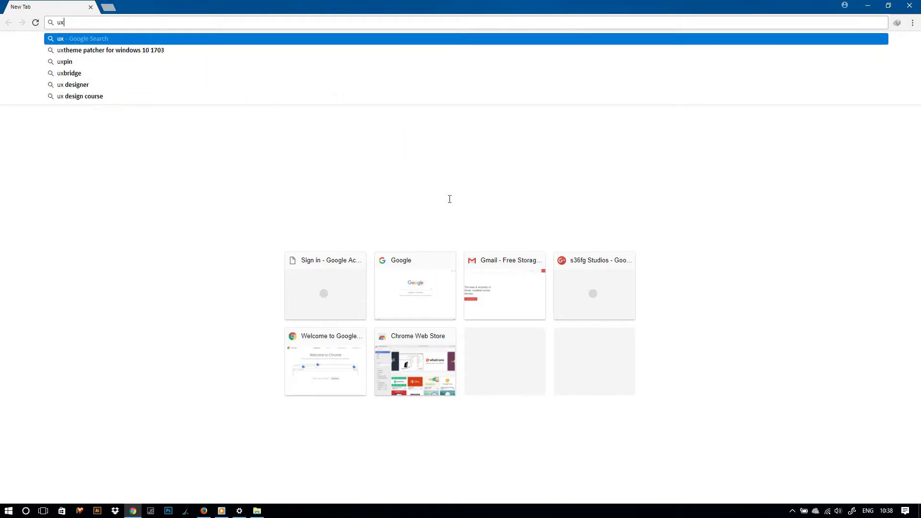
text(th)
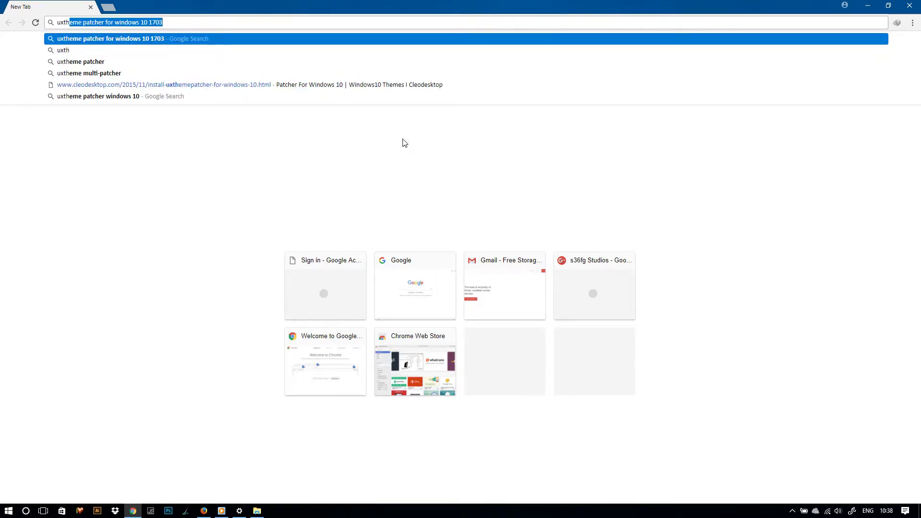
click(174, 42)
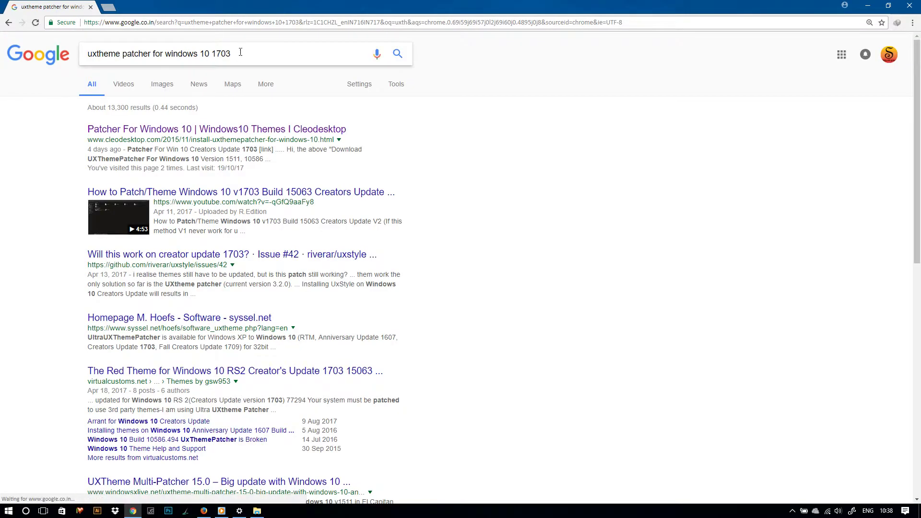
click(140, 131)
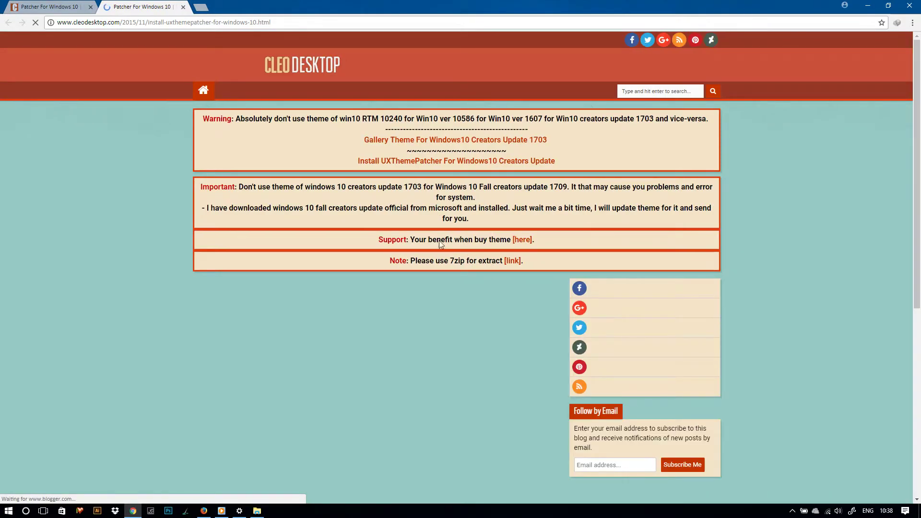
- Scroll down to the patcher download links, then minimize Chrome
scroll(451, 219, down, 5)
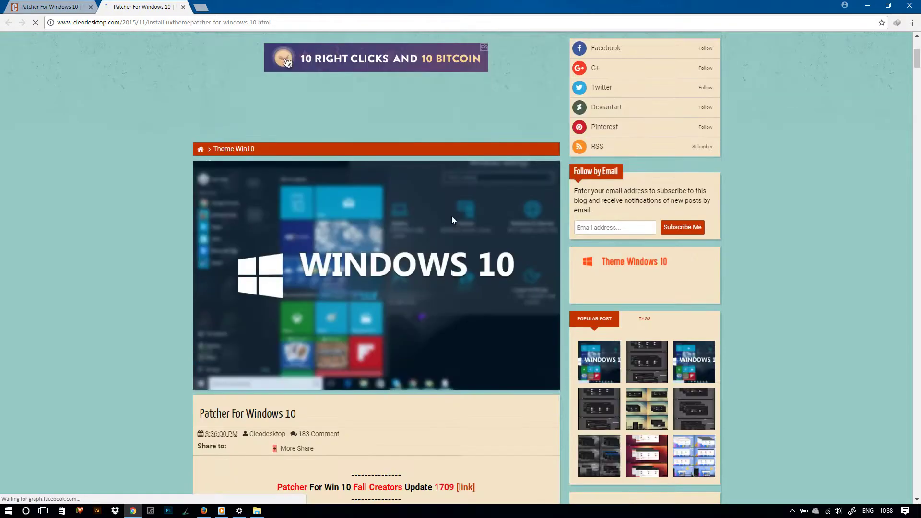
scroll(452, 218, down, 1)
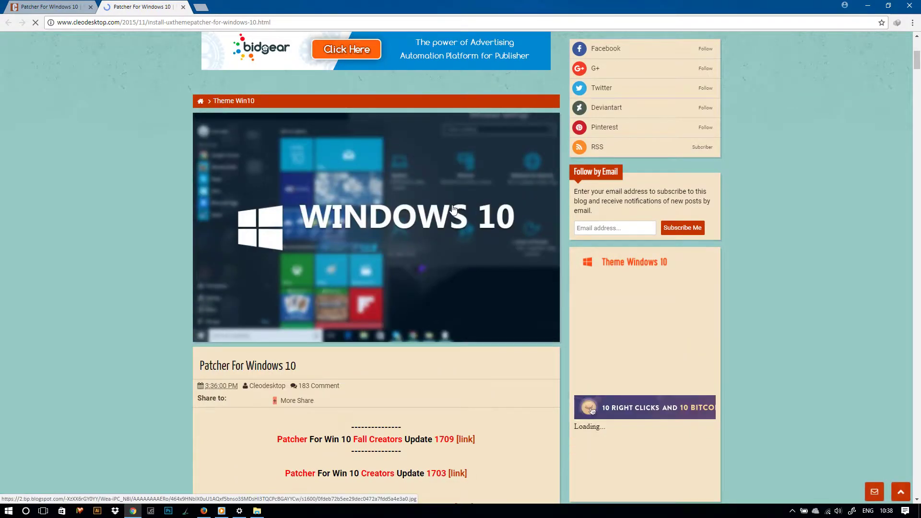
scroll(453, 209, down, 4)
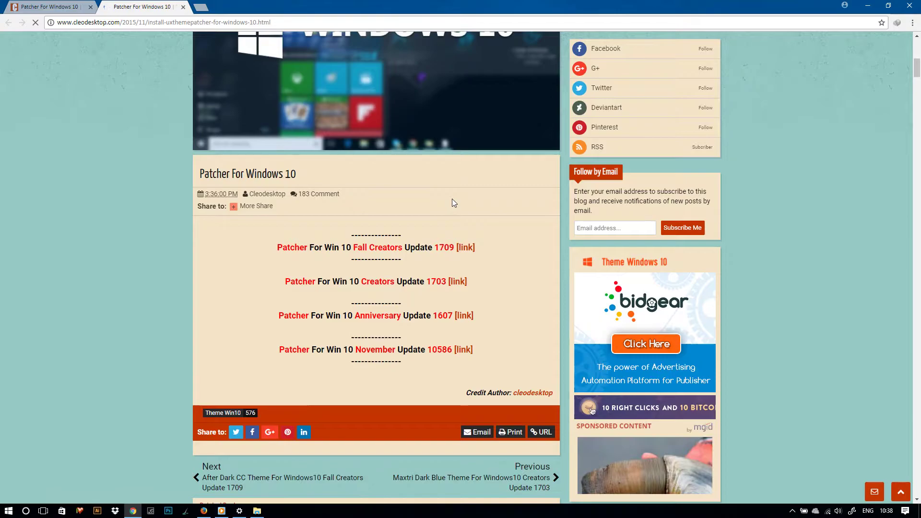
scroll(451, 198, down, 4)
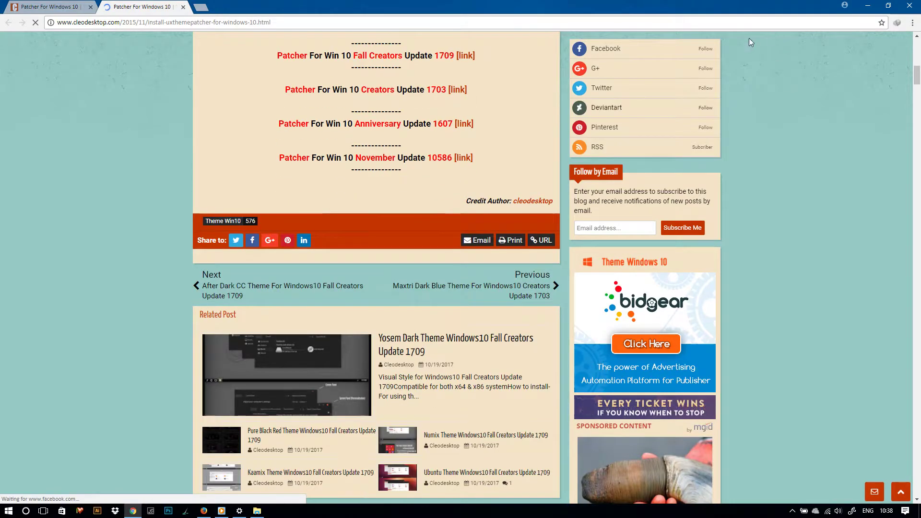
click(867, 5)
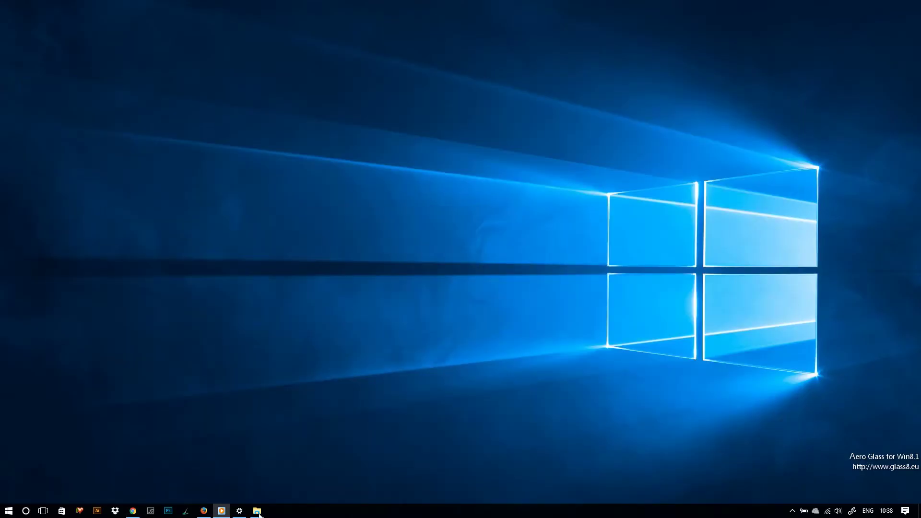
- Browse Saved Pictures > cd4 > white > For Win10 Creators Update 1703 and select UltraUXThemePatcher_3.2.1
click(257, 510)
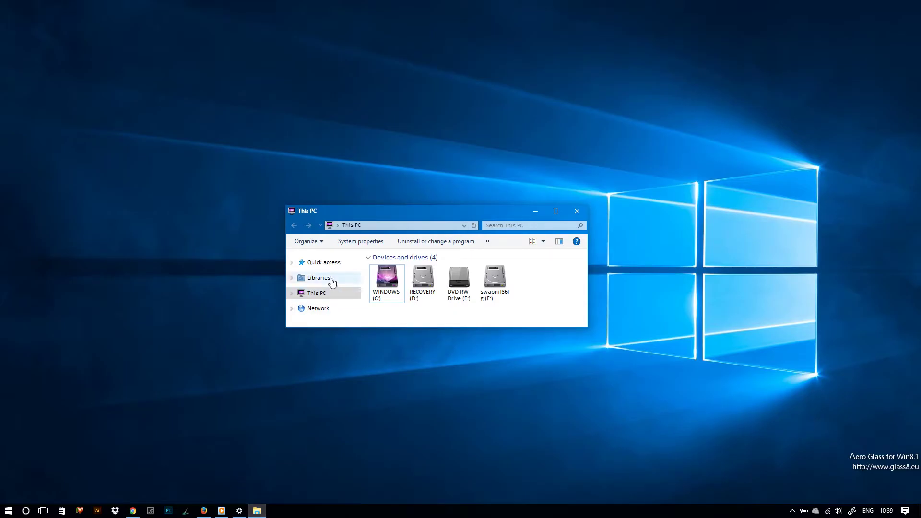
click(319, 278)
click(556, 211)
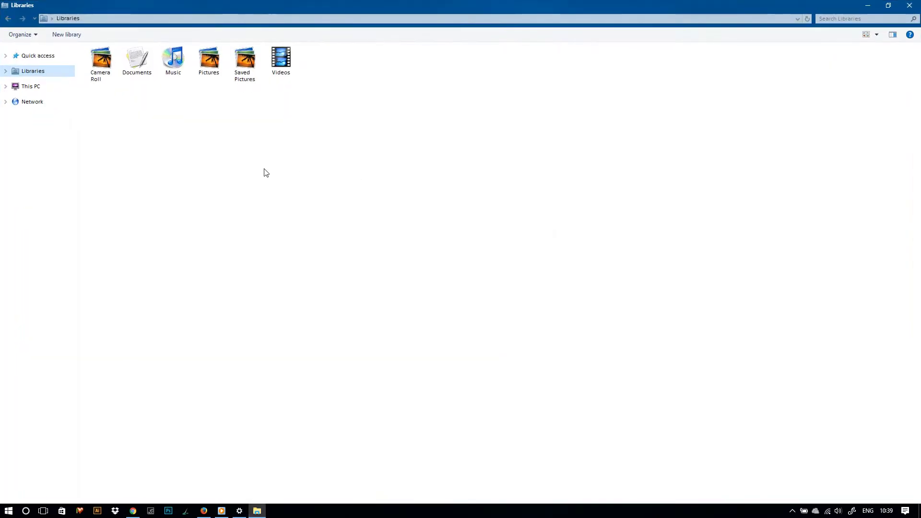
double_click(244, 64)
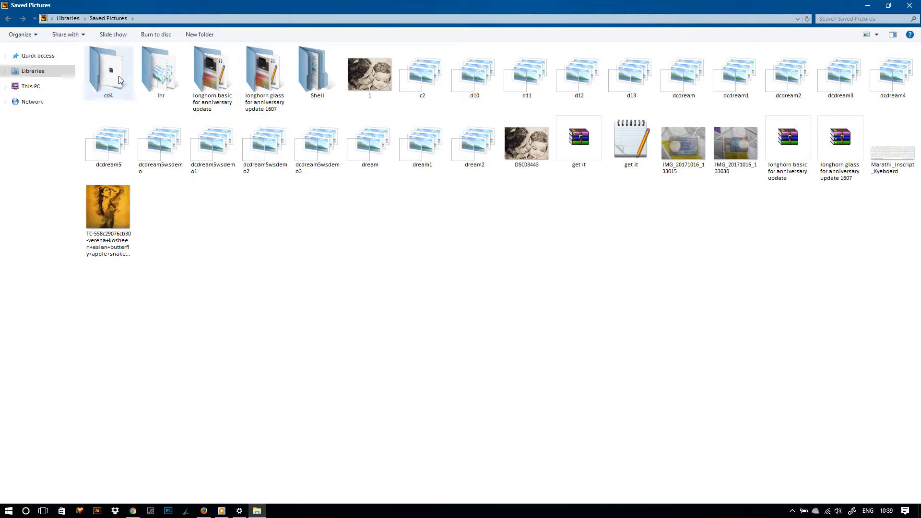
double_click(99, 82)
click(146, 83)
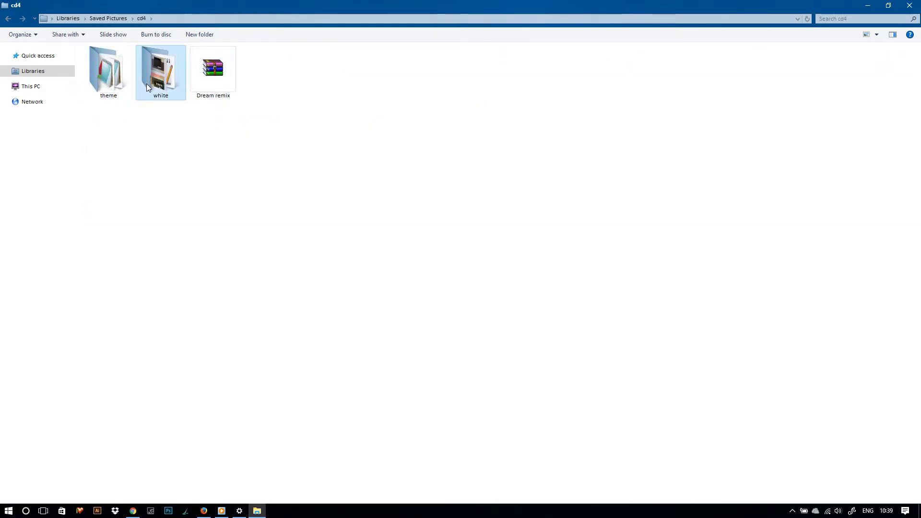
double_click(146, 83)
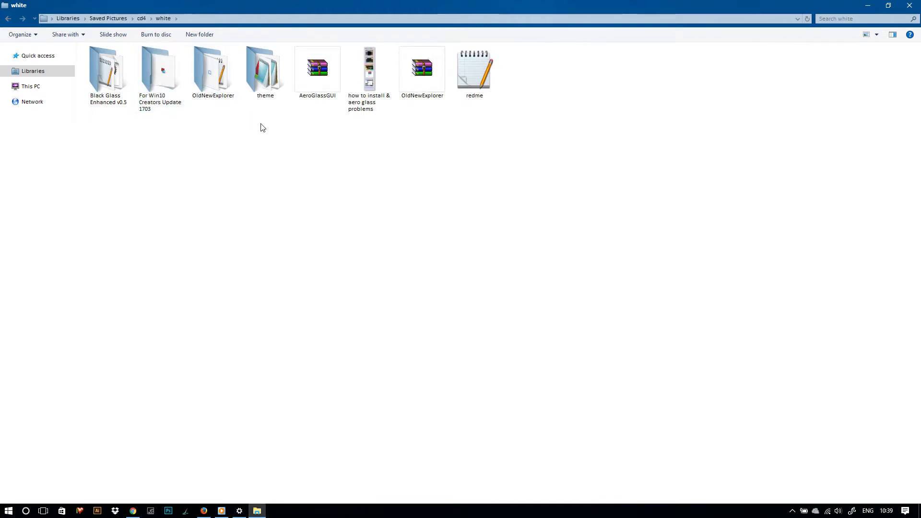
double_click(158, 79)
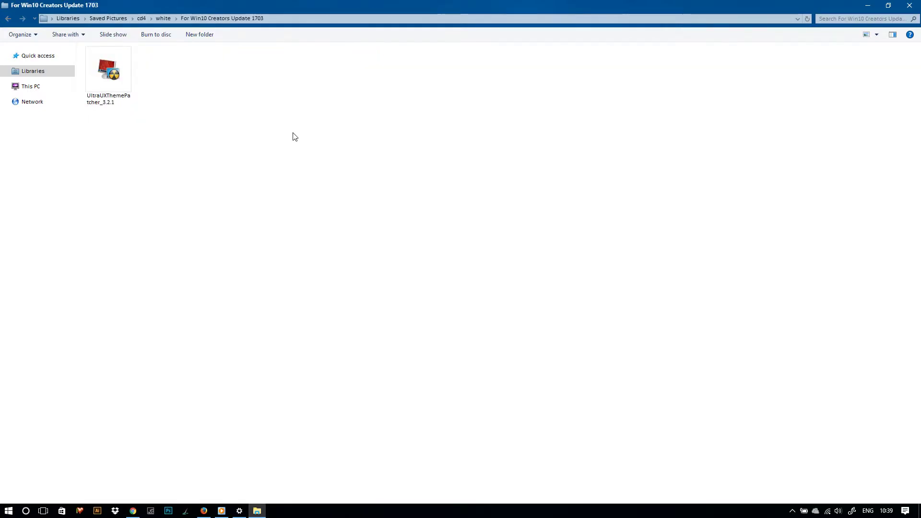
click(119, 82)
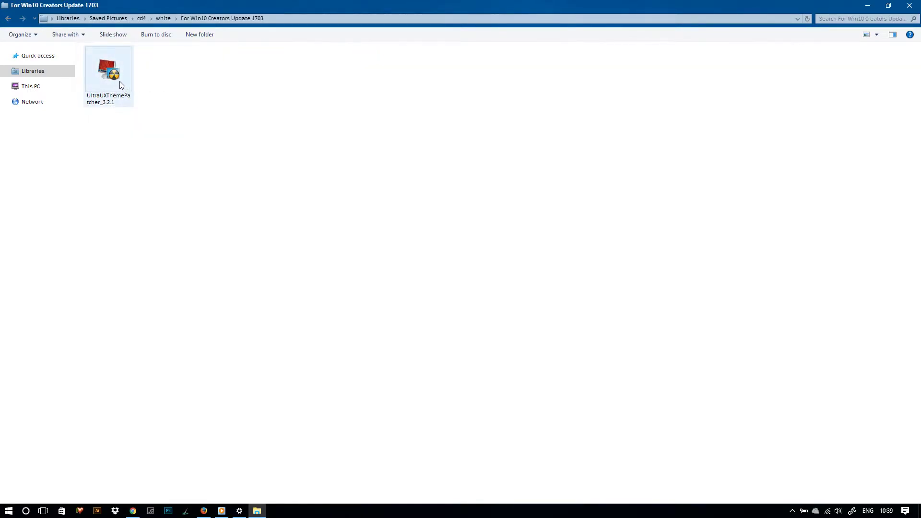
- Run the UltraUXThemePatcher_3.2.1 setup through license acceptance, install, and Finish
double_click(120, 84)
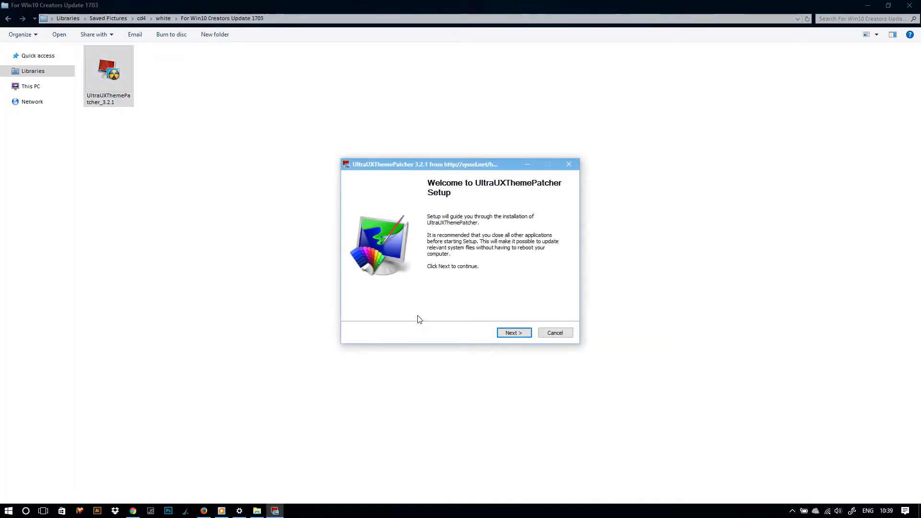
click(513, 333)
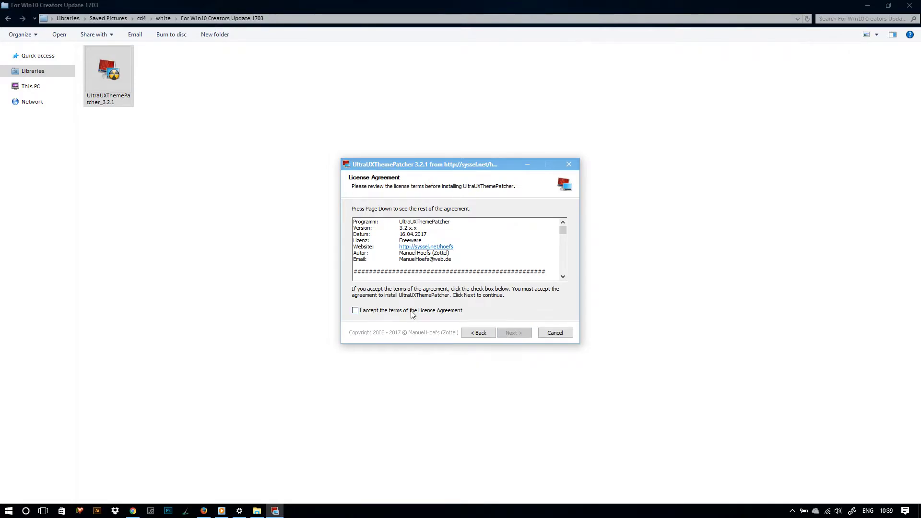
click(411, 312)
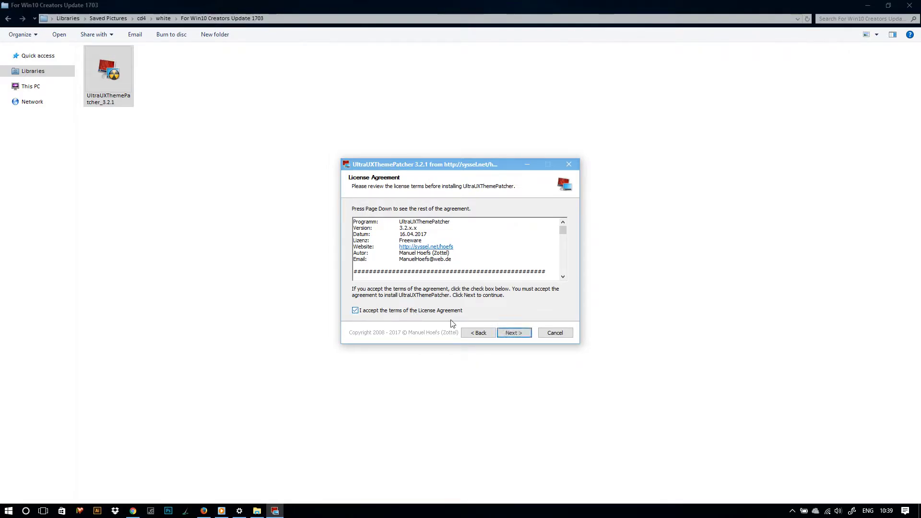
click(506, 334)
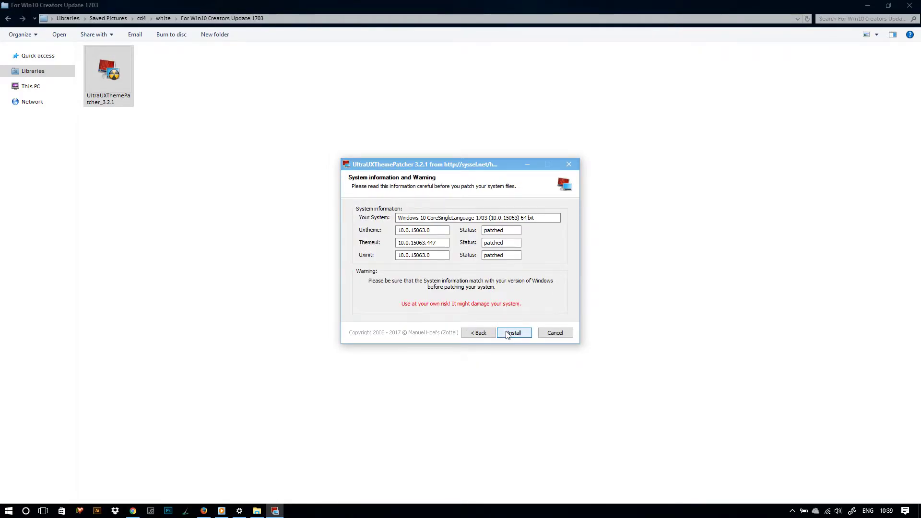
click(506, 333)
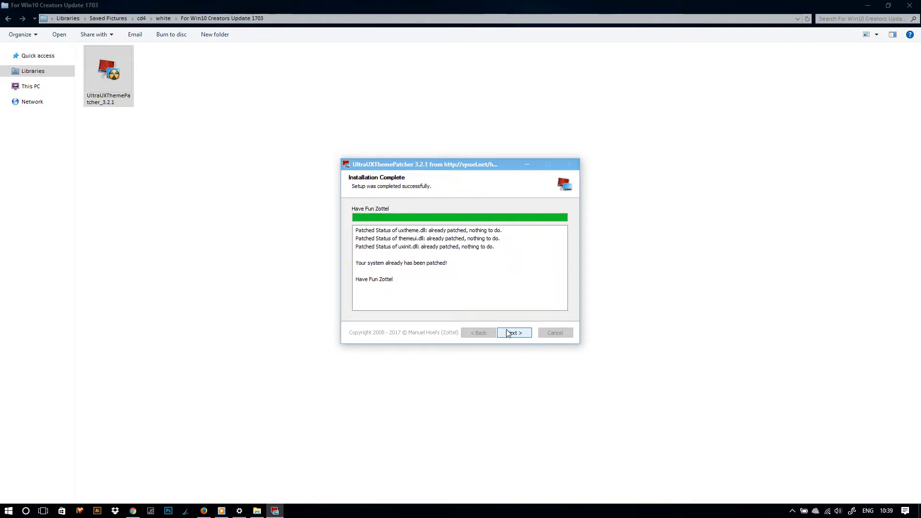
click(507, 334)
click(514, 334)
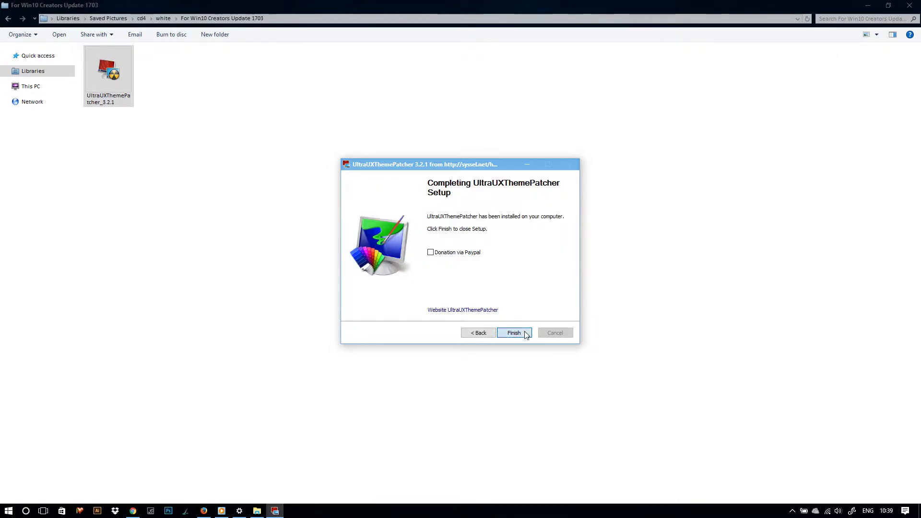
click(526, 335)
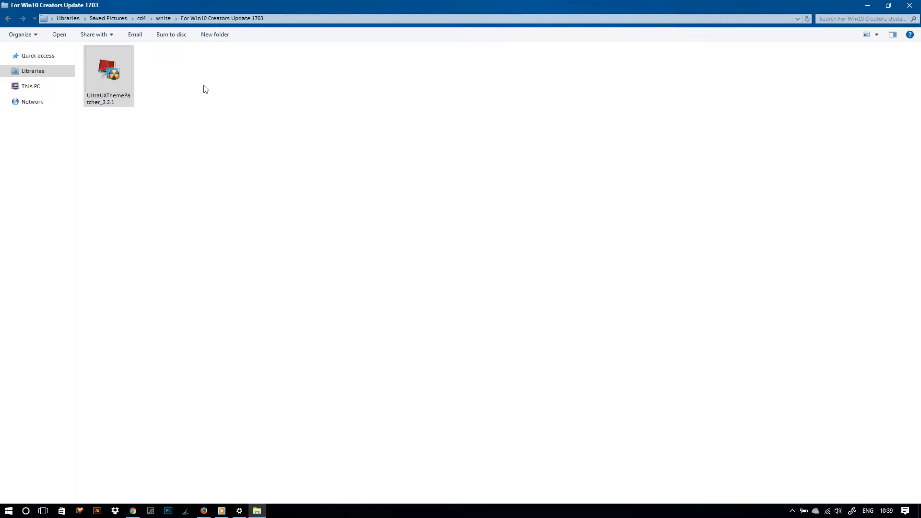
- Restore Explorer, go back to the white folder, and maximize the window again
key(super+Down)
drag(286, 7, 434, 144)
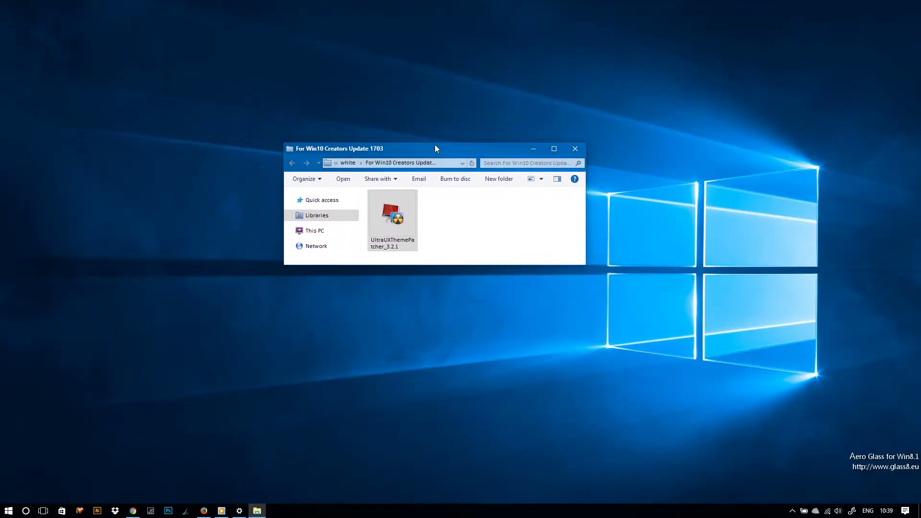
click(290, 164)
click(555, 149)
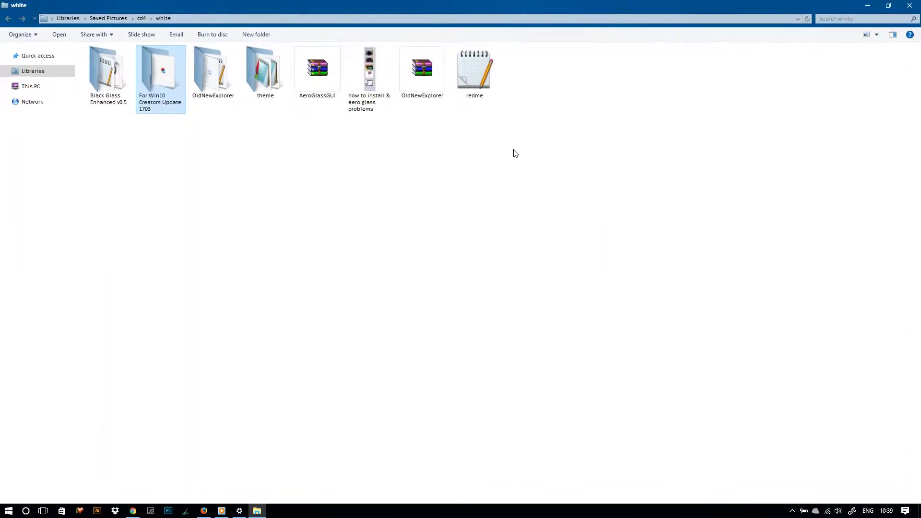
- Run OldNewExplorerCfg from the OldNewExplorer folder, close it, and return to white
double_click(215, 83)
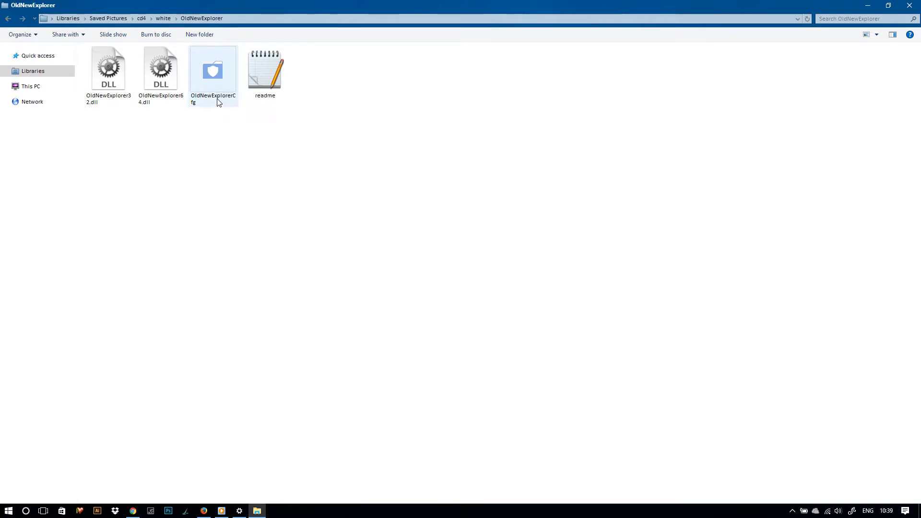
double_click(218, 94)
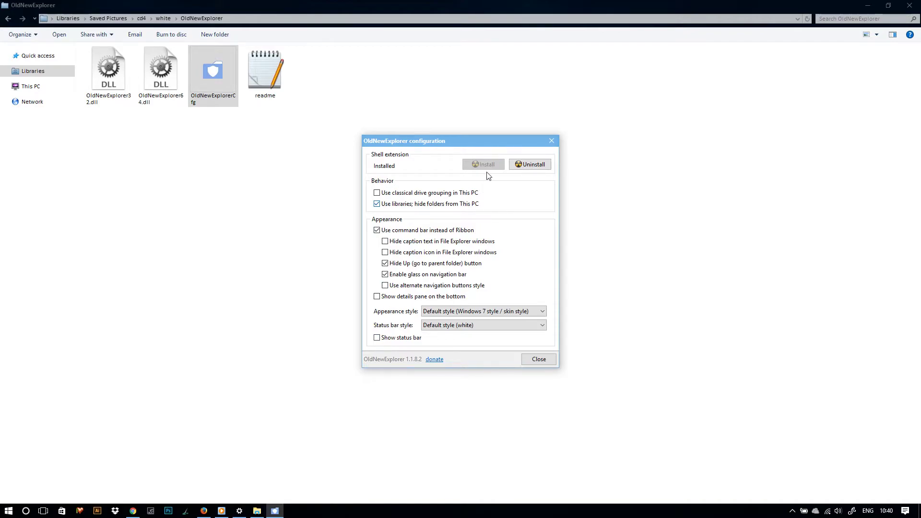
click(551, 141)
click(8, 19)
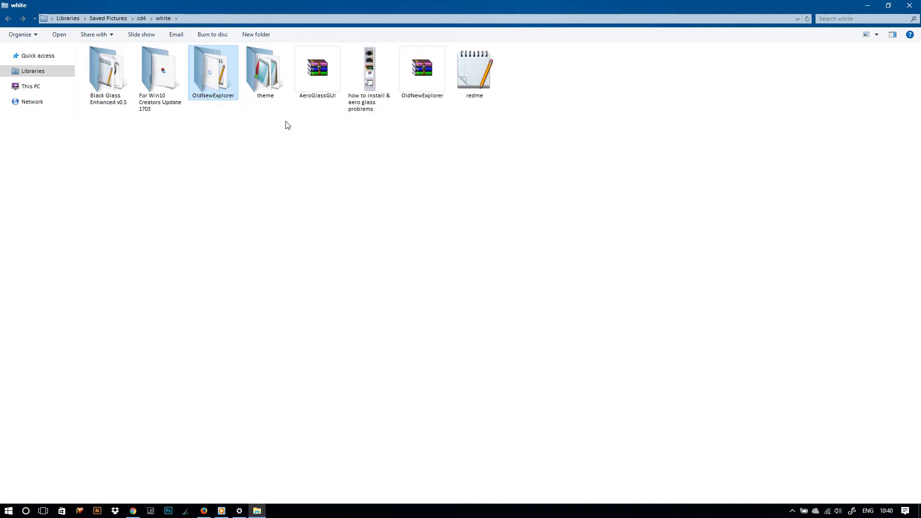
- Search 'aero glass' in a new Chrome tab and open the Aero Glass for Win8+ result
click(867, 5)
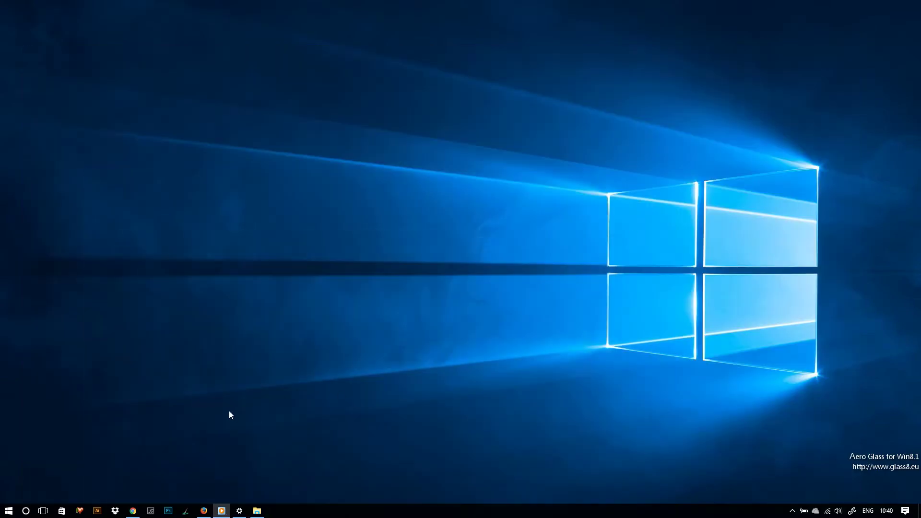
click(133, 511)
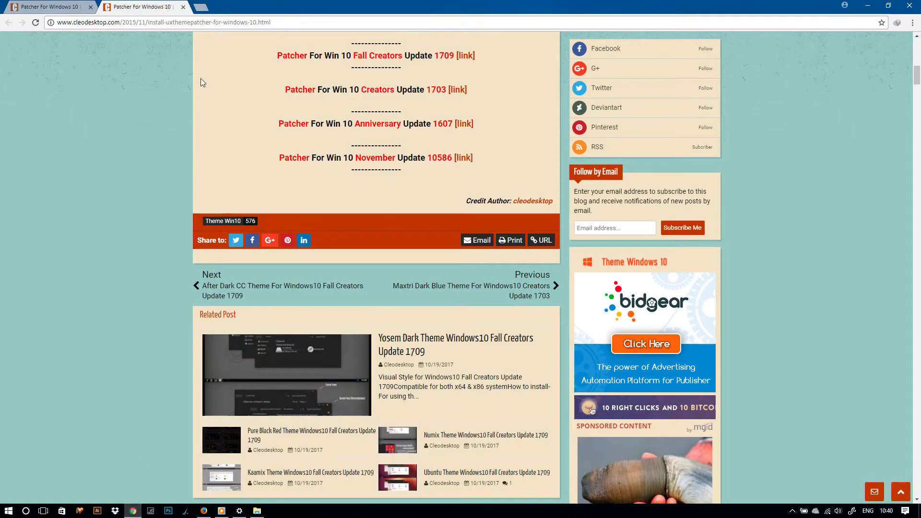
click(201, 8)
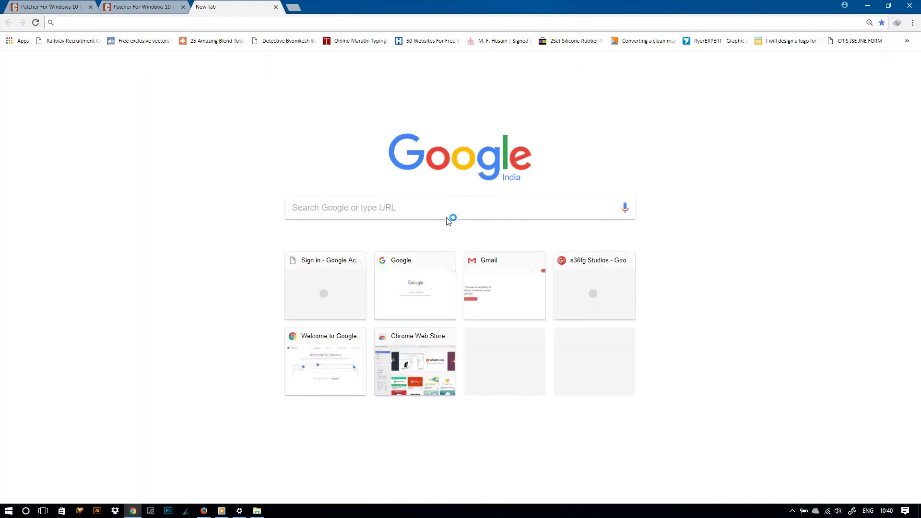
text(aero)
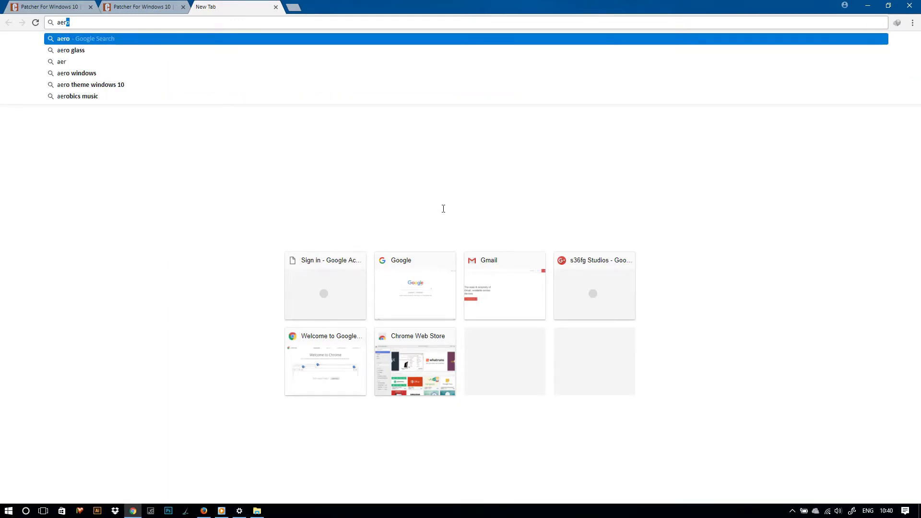
text(gla)
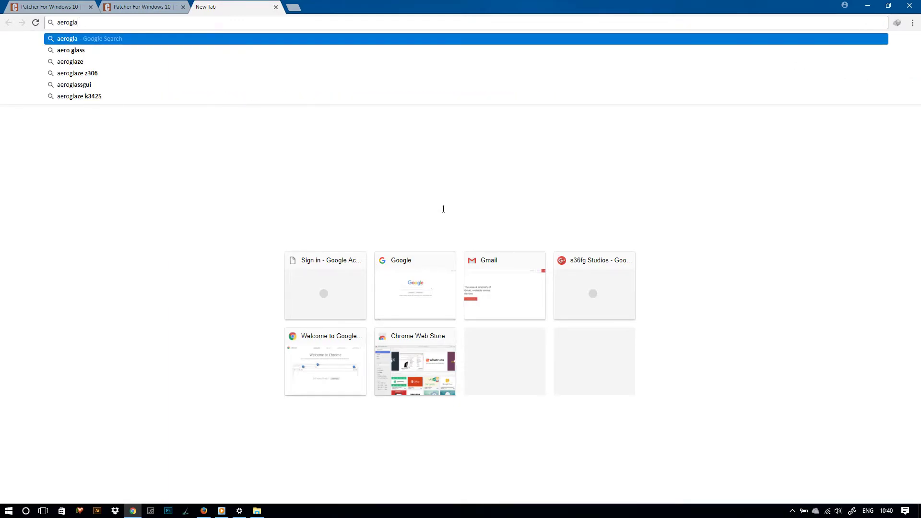
key(Down)
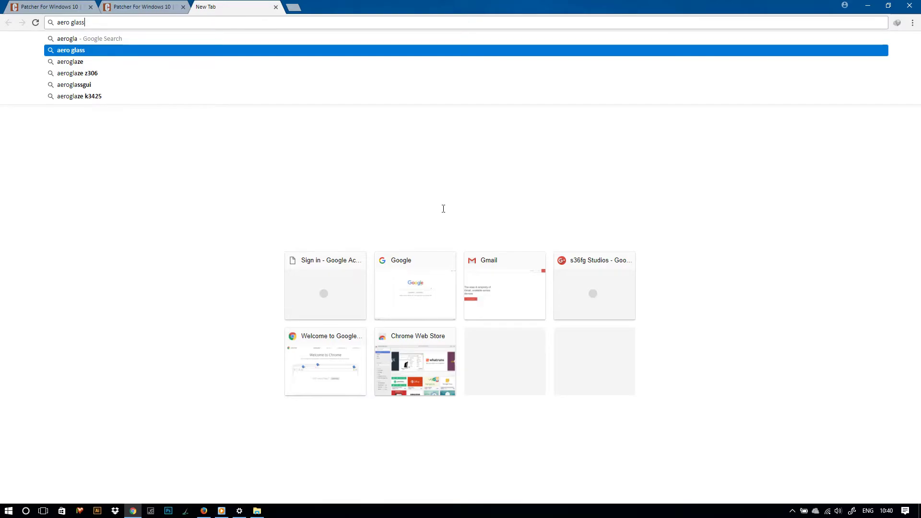
key(Return)
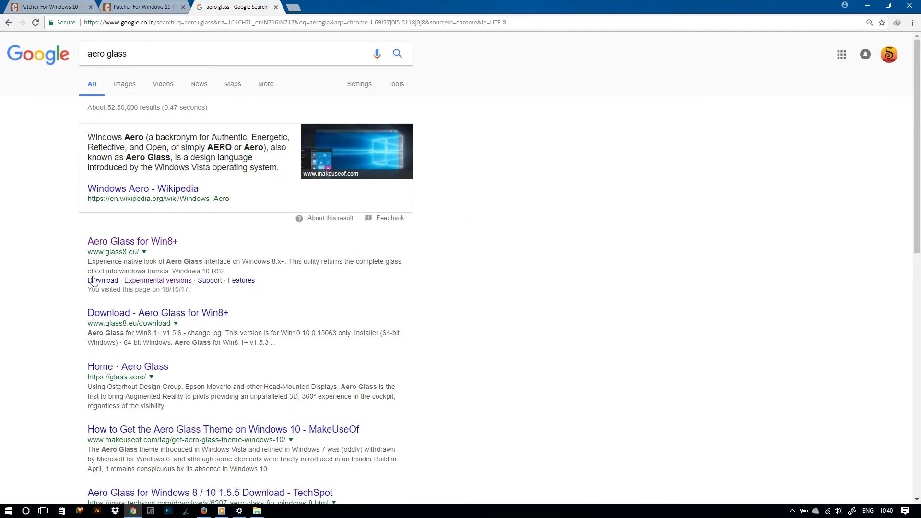
click(118, 245)
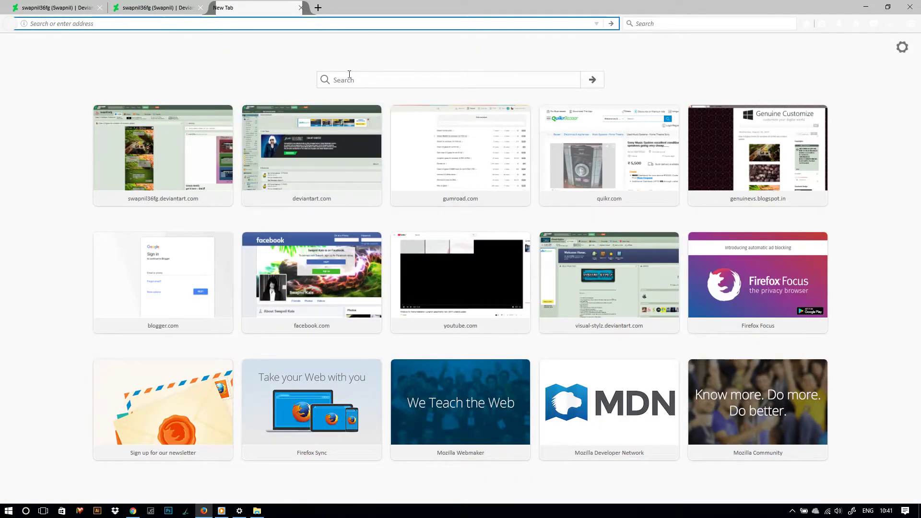
- Search 'aeroglass' from Firefox's new tab page and open the Aero Glass for Win8+ result
click(350, 77)
text(aer)
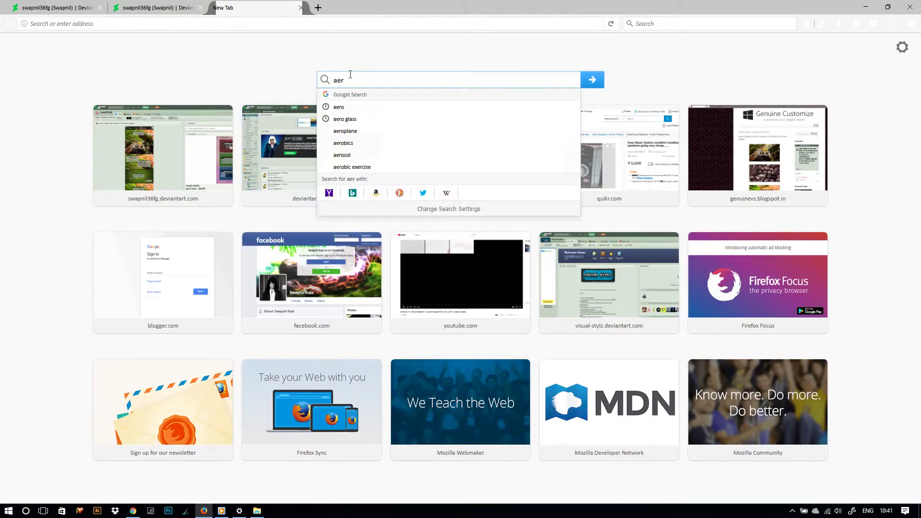
text(oglass)
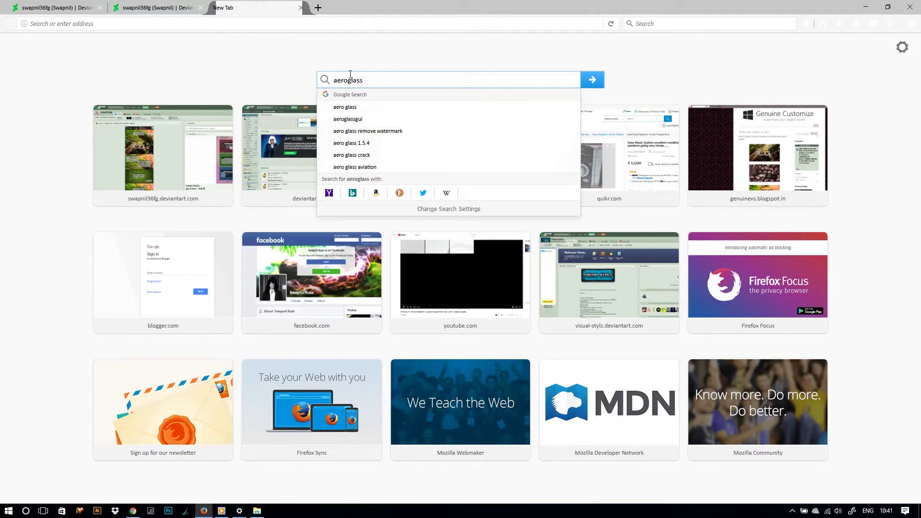
key(Return)
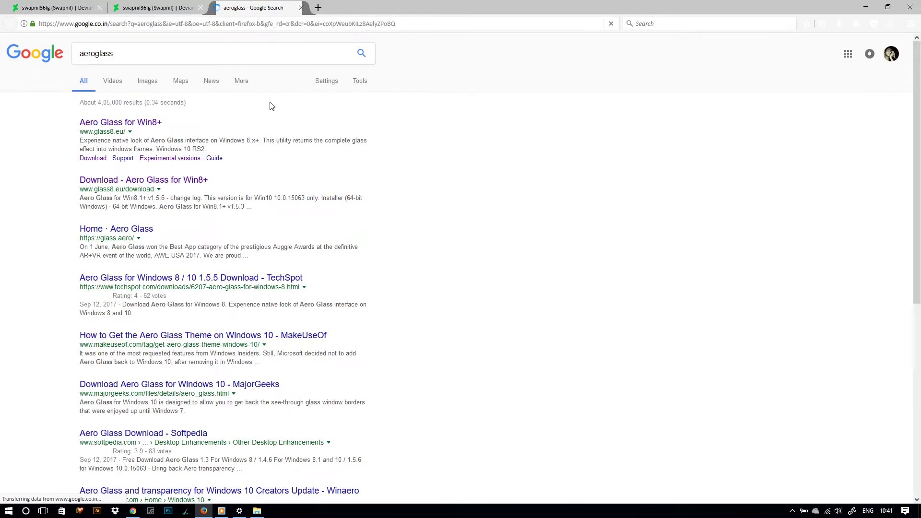
click(133, 124)
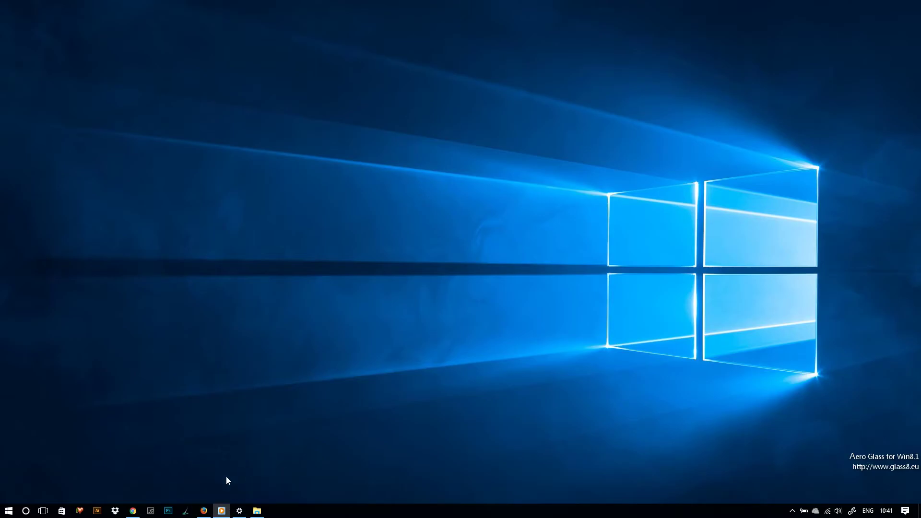
- Open the theme folder inside the white folder in File Explorer
click(257, 510)
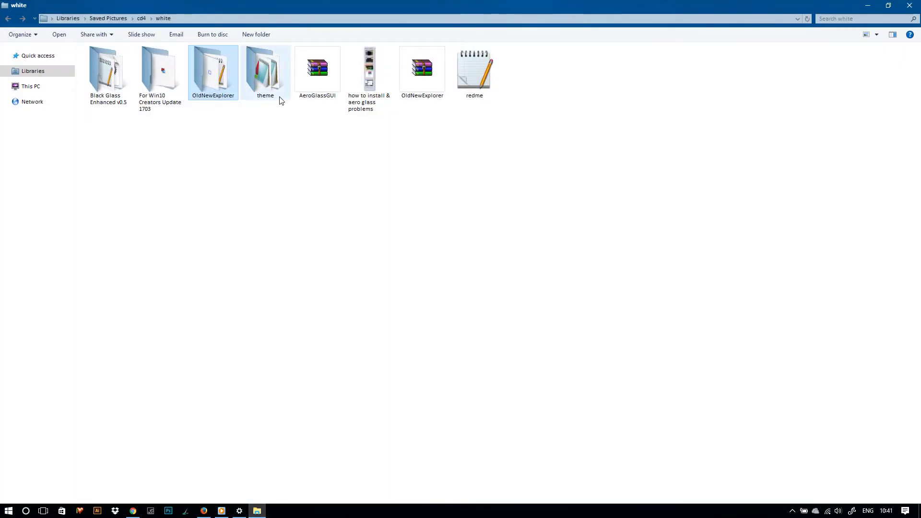
click(274, 87)
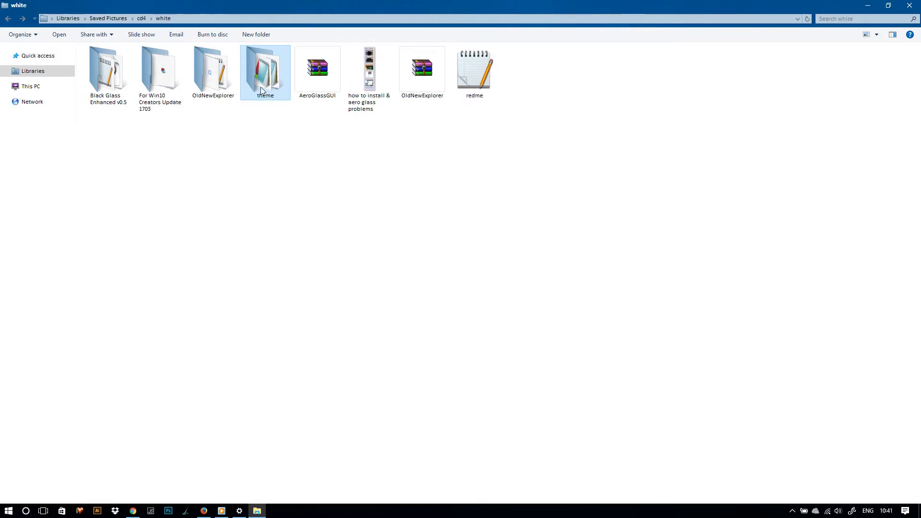
double_click(260, 87)
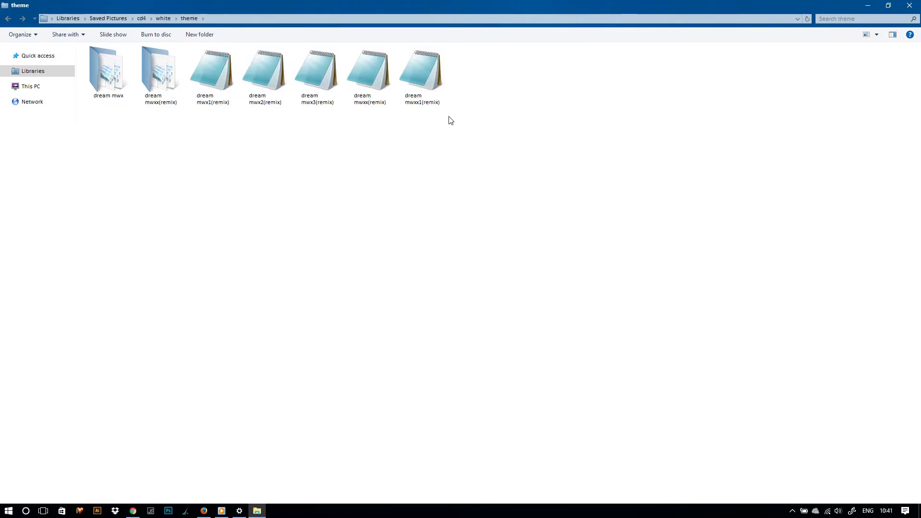
- Select and copy all seven theme items, then go to This PC
drag(453, 119, 86, 47)
drag(461, 123, 107, 46)
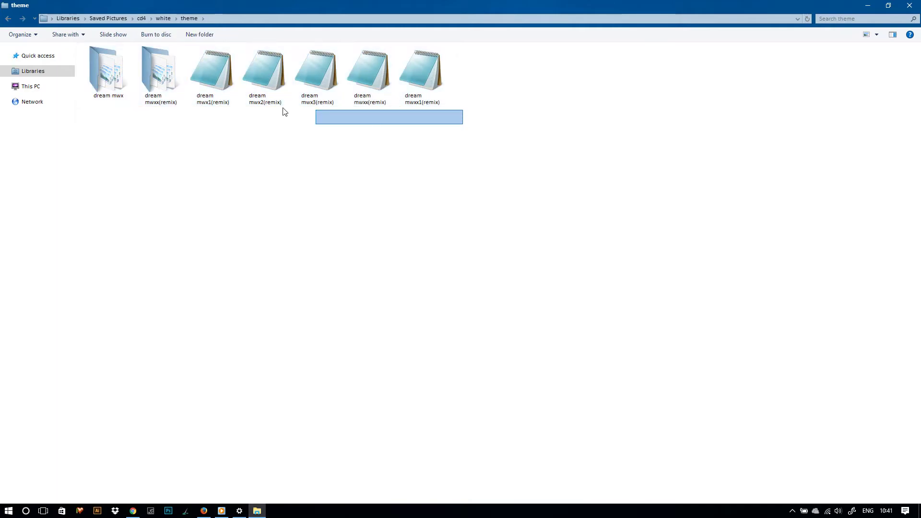
drag(457, 123, 78, 70)
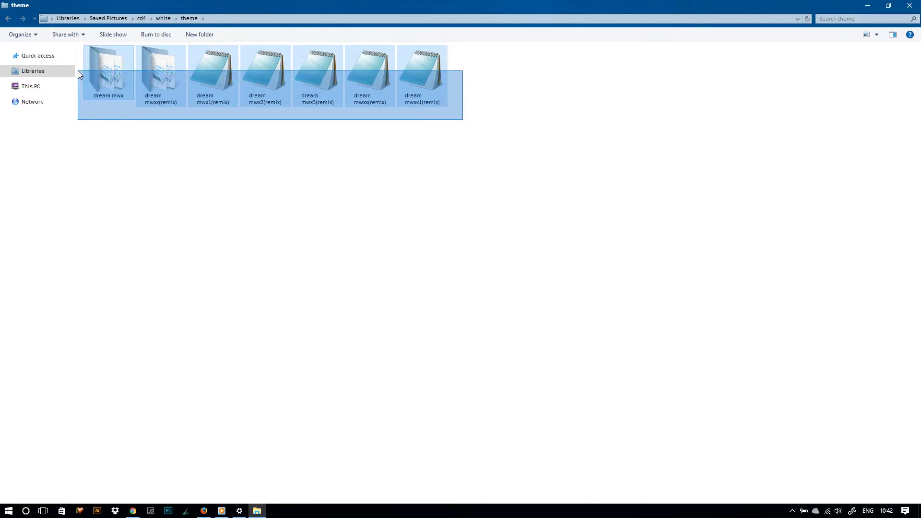
right_click(108, 71)
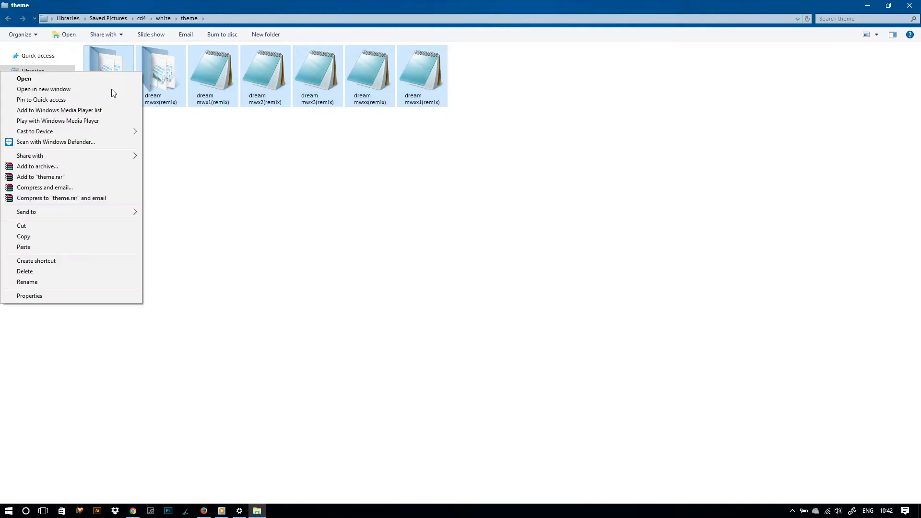
click(51, 235)
click(35, 87)
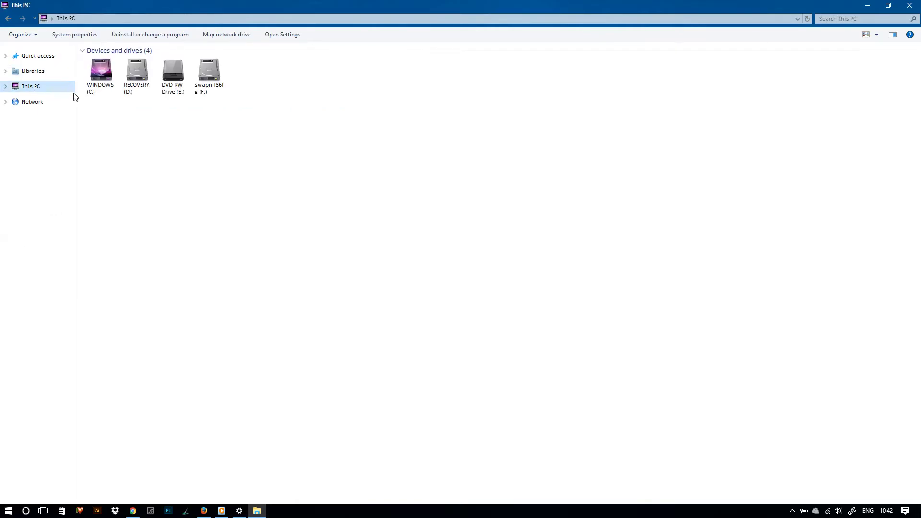
- Navigate to C:\Windows\Resources\Themes and show its full path
double_click(105, 87)
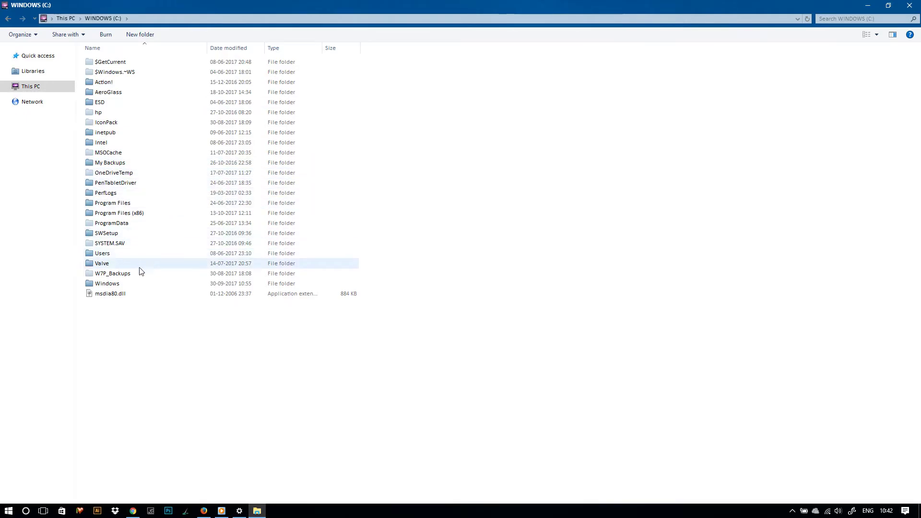
double_click(127, 286)
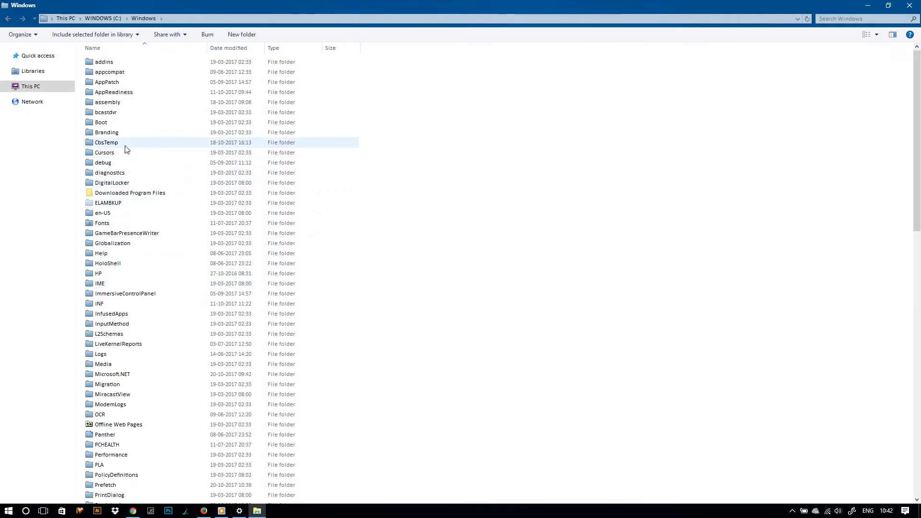
key(r)
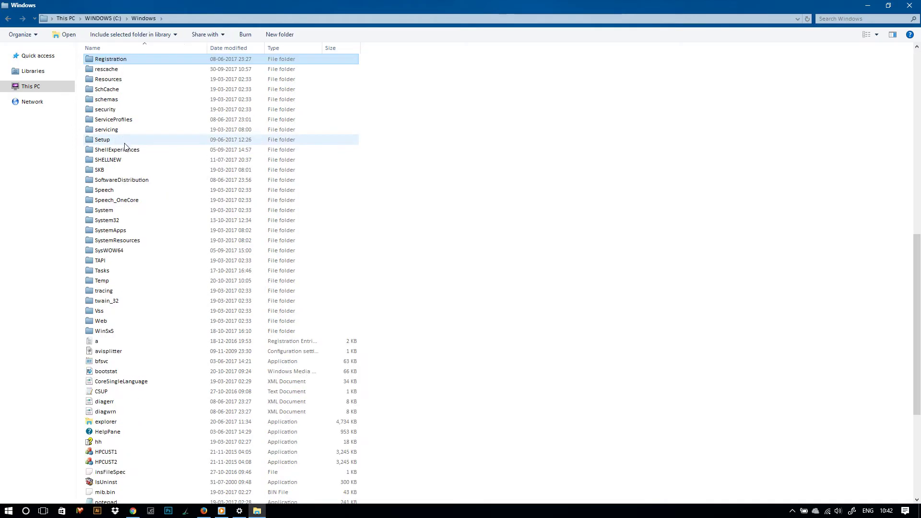
double_click(117, 80)
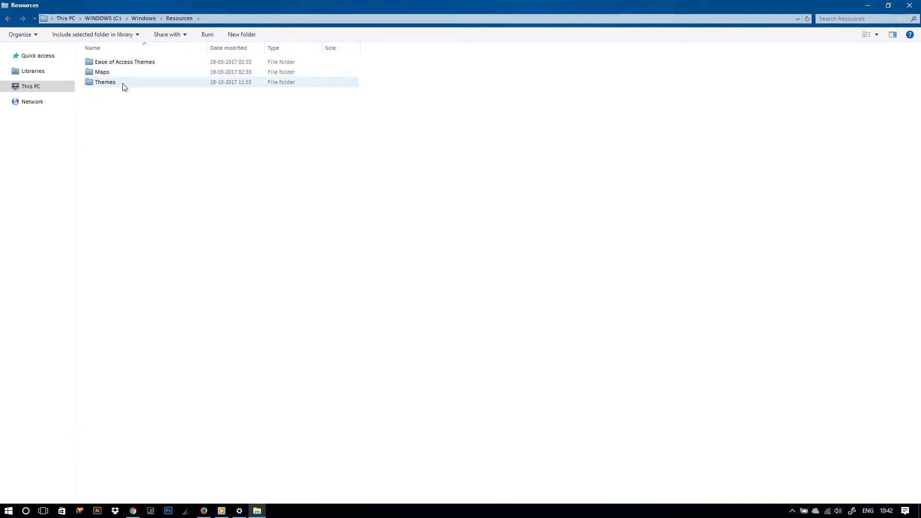
double_click(124, 86)
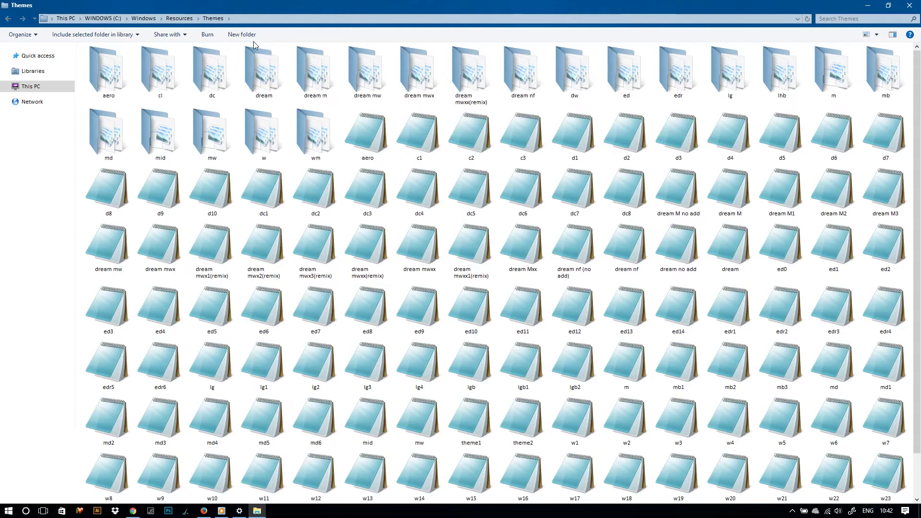
click(90, 16)
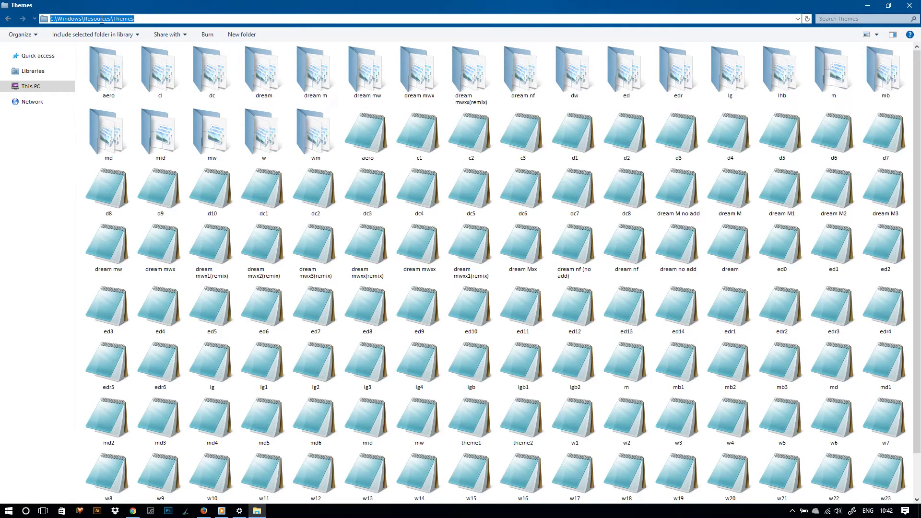
- Paste the copied theme items into Themes, dismiss the file conflict prompt, and close the window
right_click(754, 108)
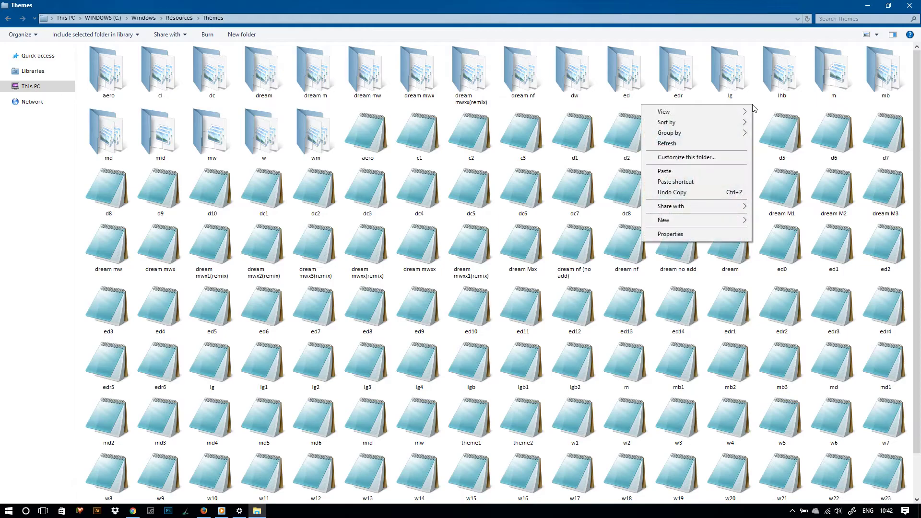
click(697, 171)
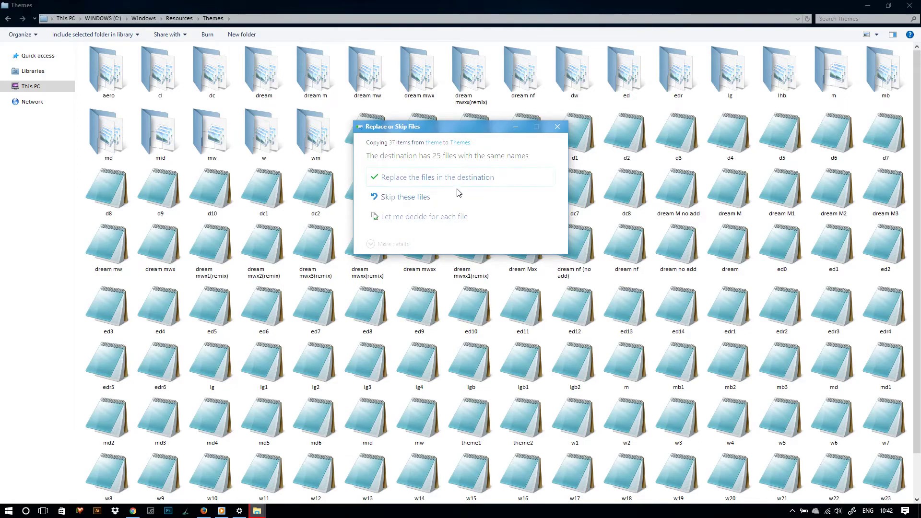
click(557, 126)
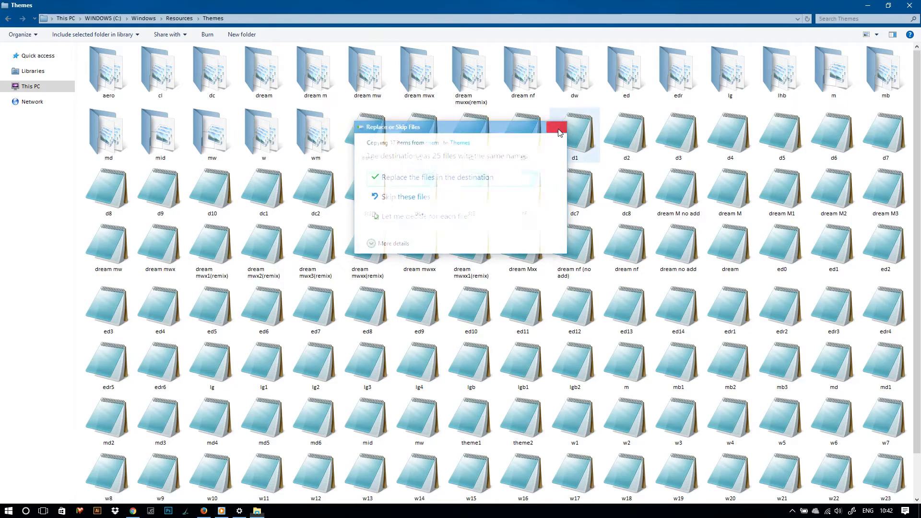
click(909, 5)
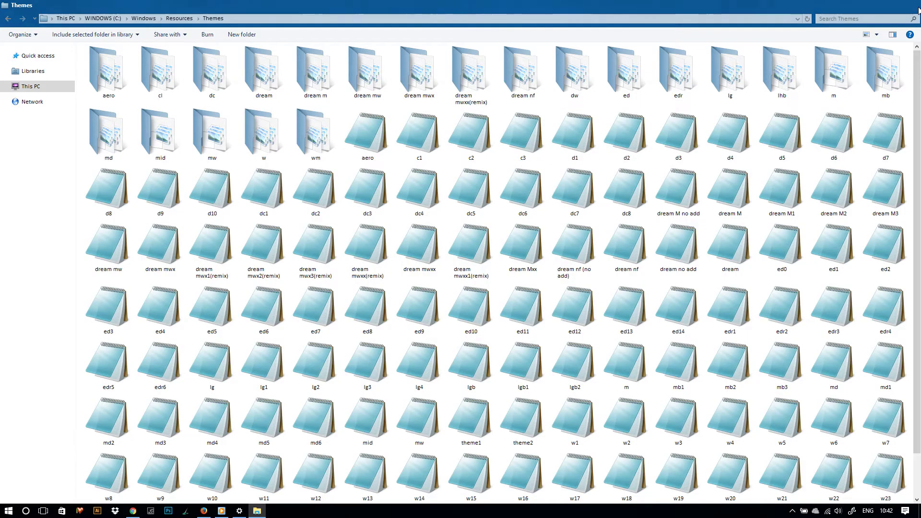
- Open the Themes page of Personalization settings from the desktop menu, maximized
right_click(421, 129)
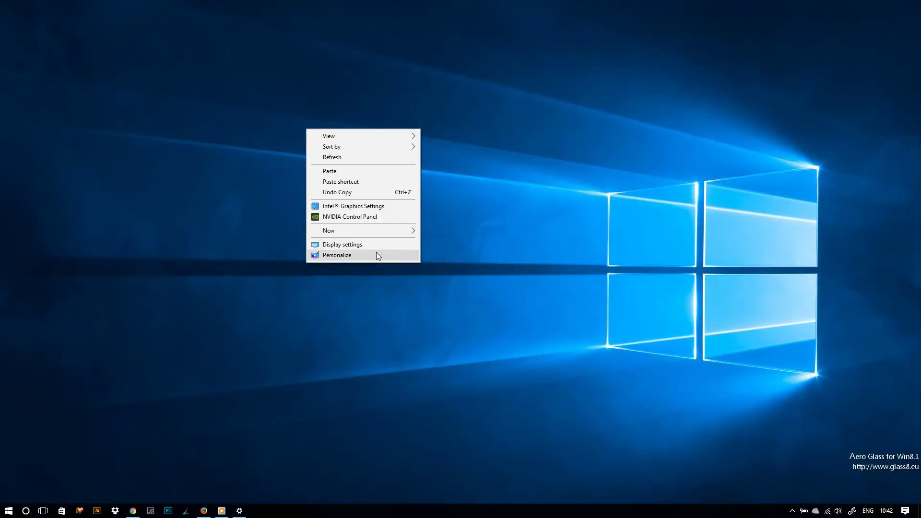
click(387, 257)
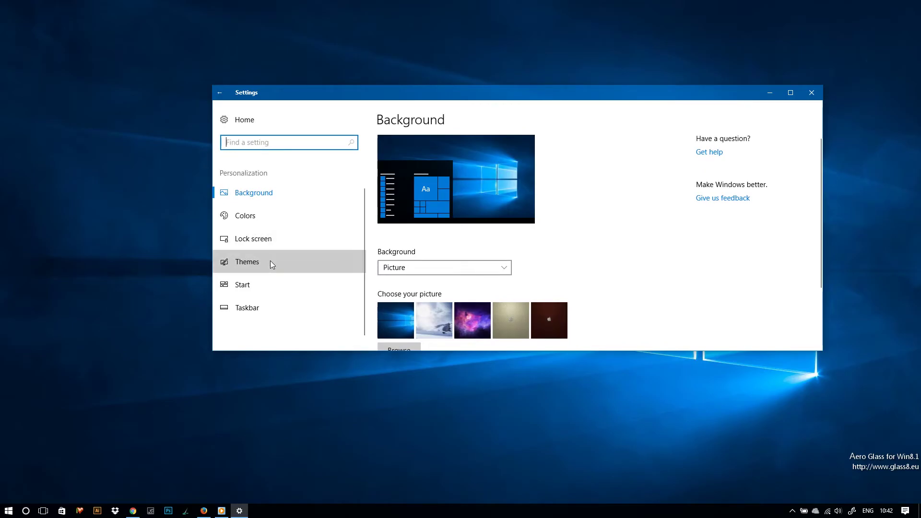
click(271, 264)
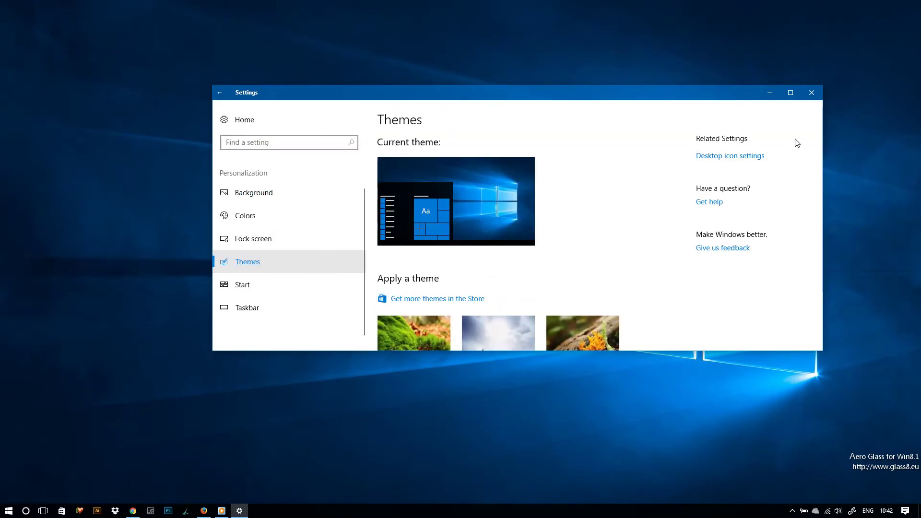
click(791, 93)
- Apply the Dream mwx1 theme, minimize Settings and bring up the Start menu
scroll(573, 229, down, 2)
scroll(573, 229, down, 10)
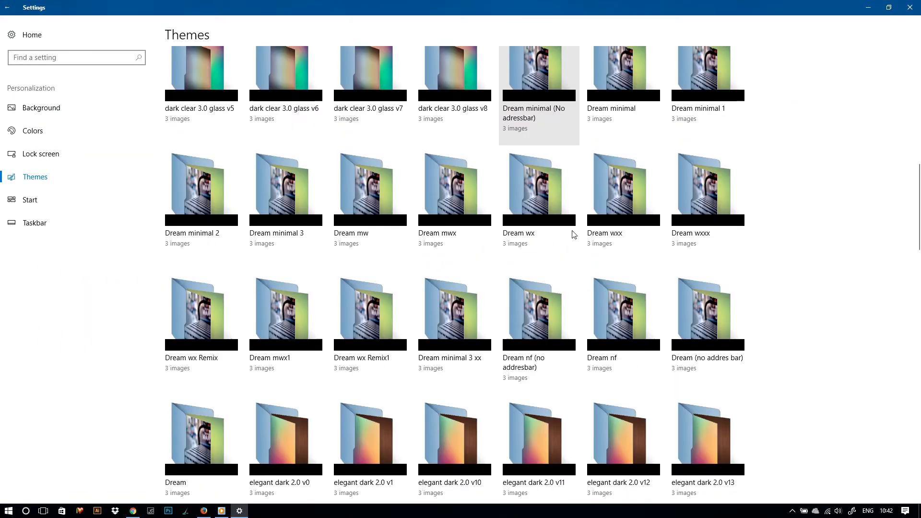
scroll(573, 228, down, 3)
scroll(548, 219, up, 4)
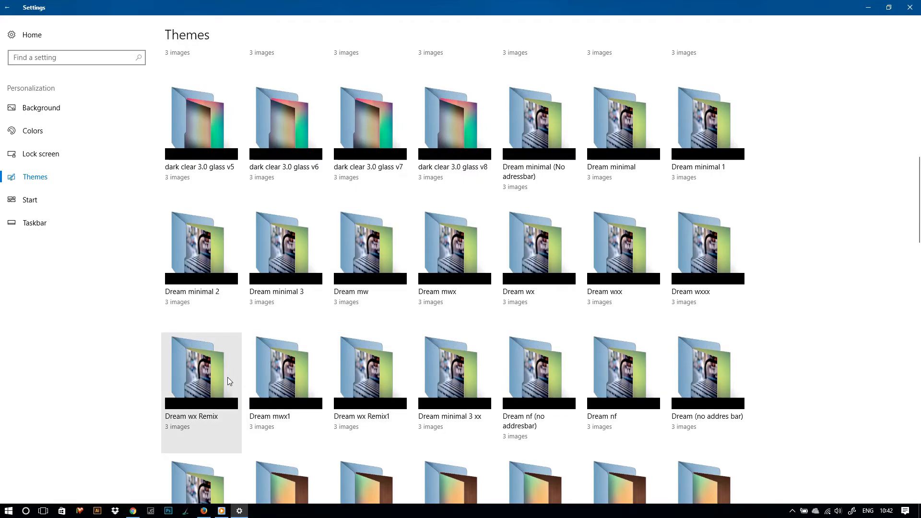
click(279, 384)
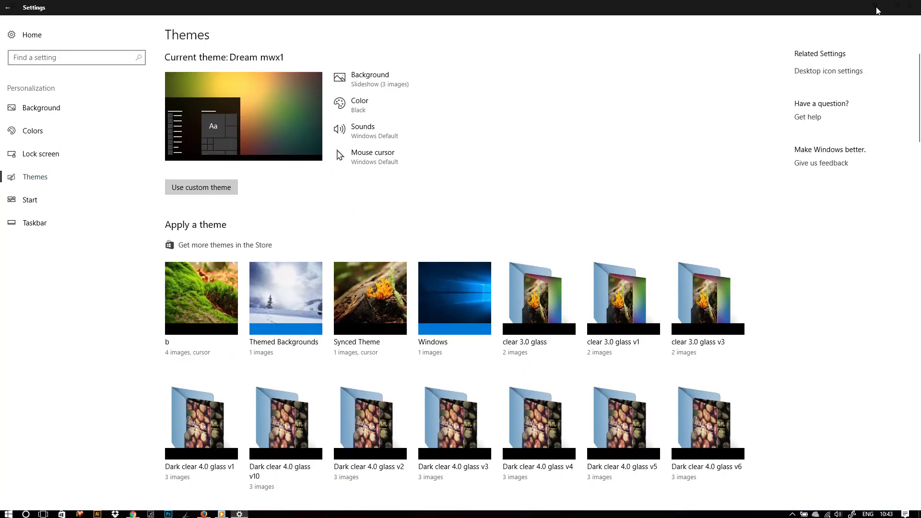
click(869, 9)
key(super)
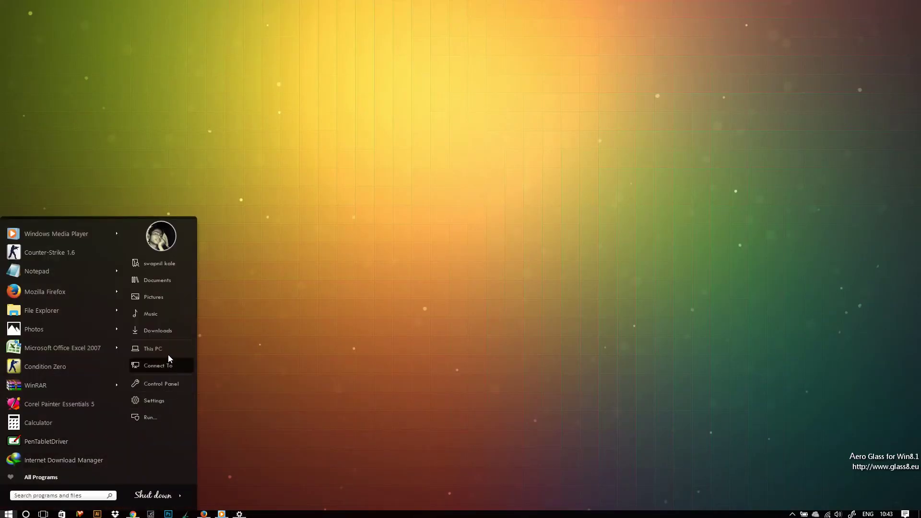
- Open This PC and browse to the Saved Pictures library in a maximized window
click(167, 354)
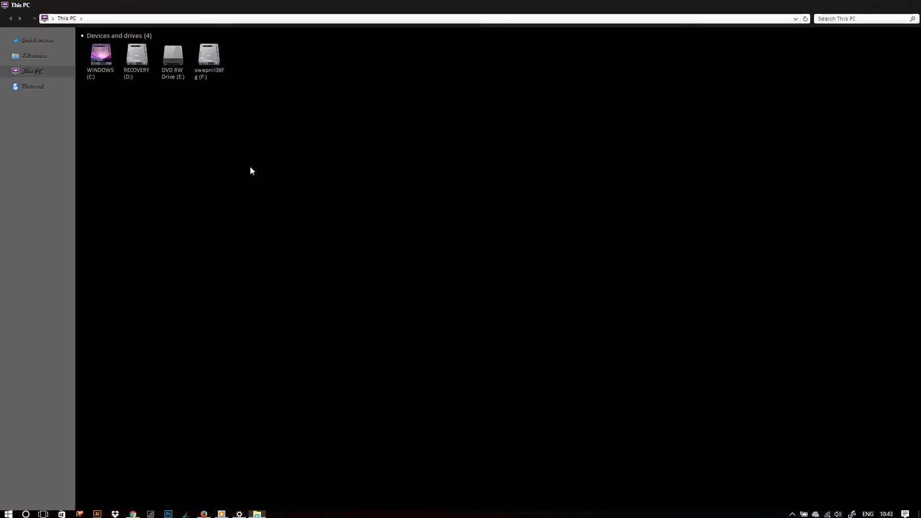
drag(461, 6, 494, 144)
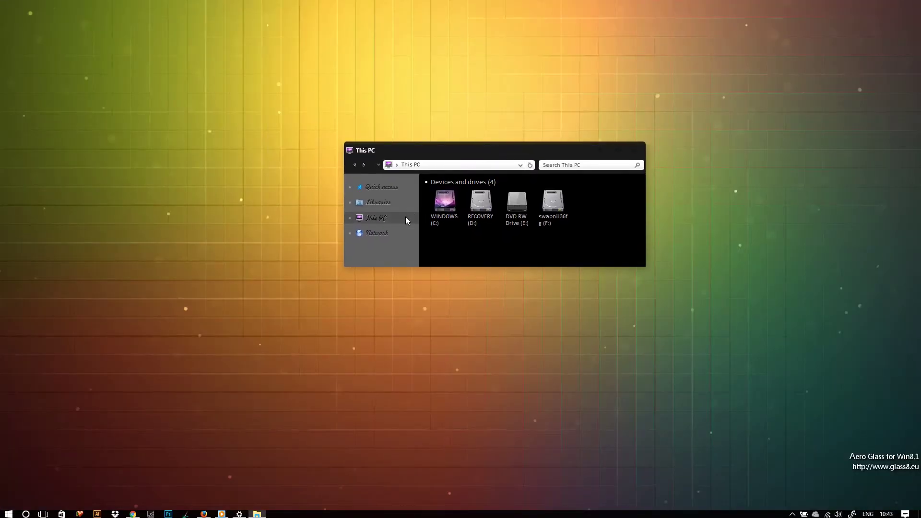
click(392, 206)
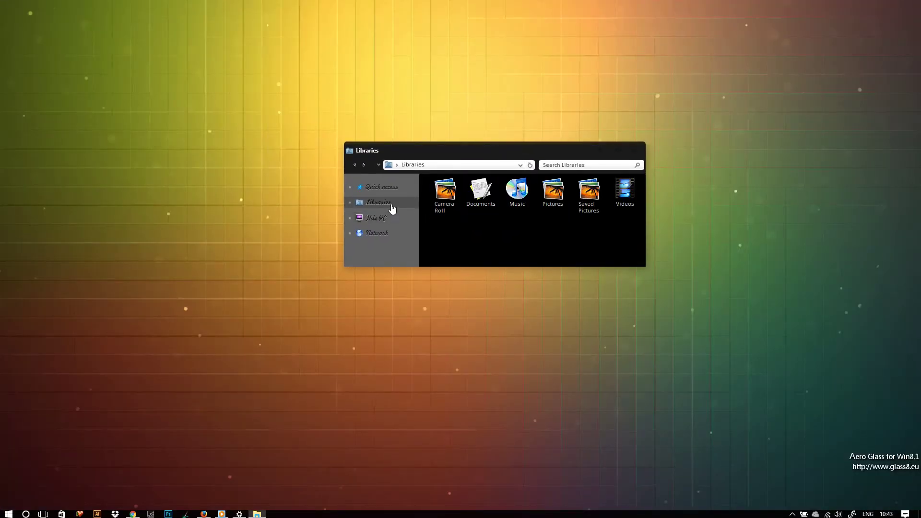
double_click(583, 194)
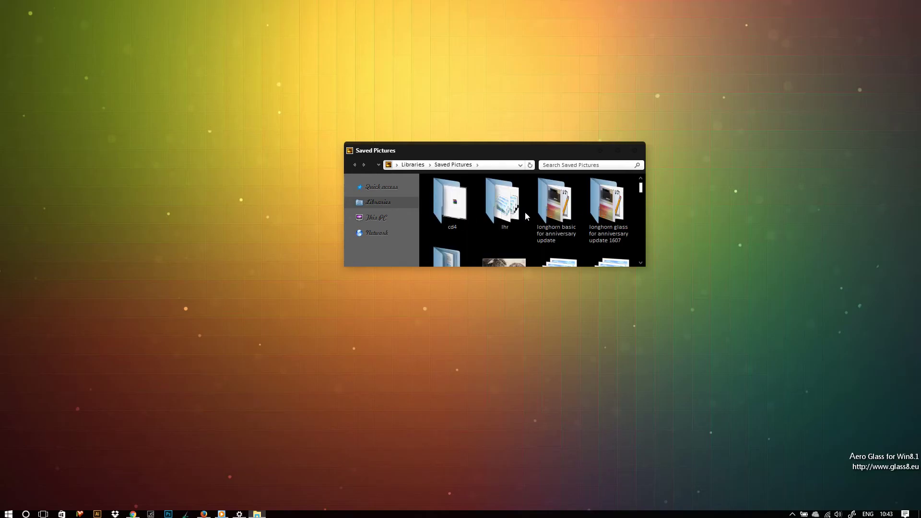
click(614, 151)
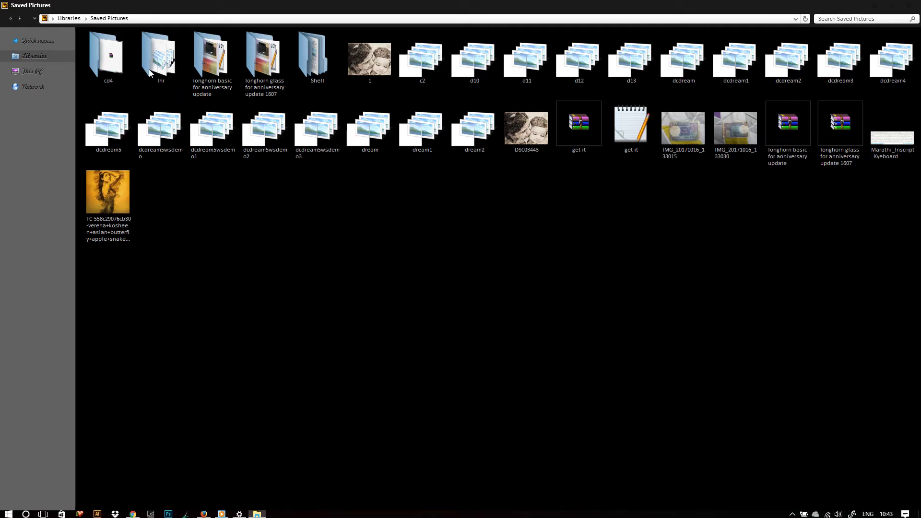
- Open cd4 > white > Black Glass Enhanced v0.5, refresh it, then close Explorer
double_click(118, 70)
double_click(173, 71)
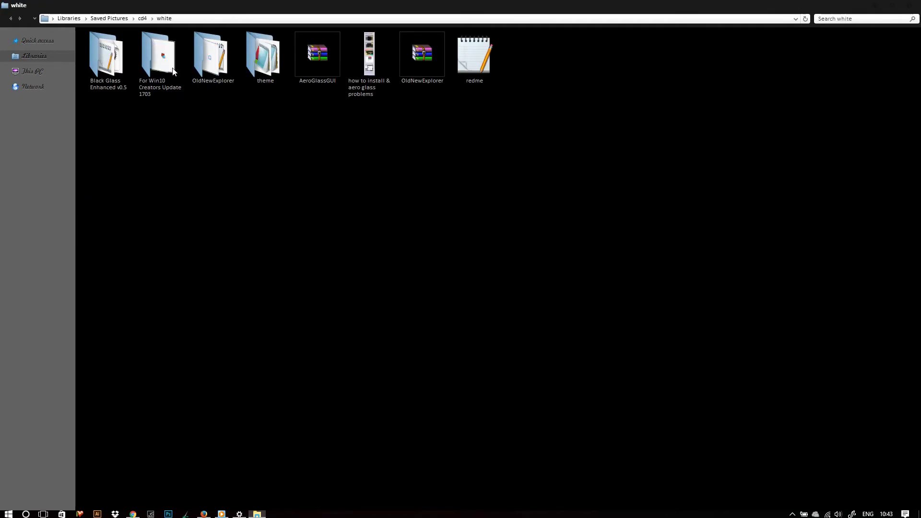
double_click(110, 77)
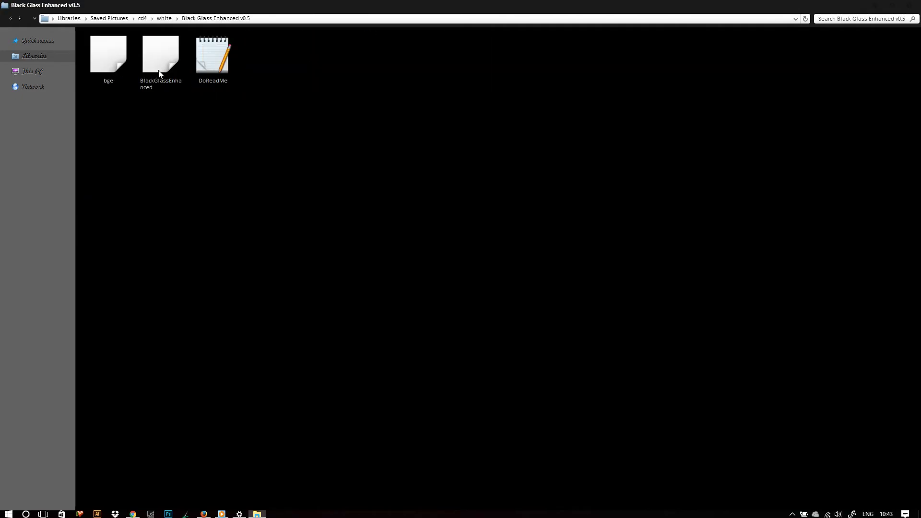
right_click(171, 100)
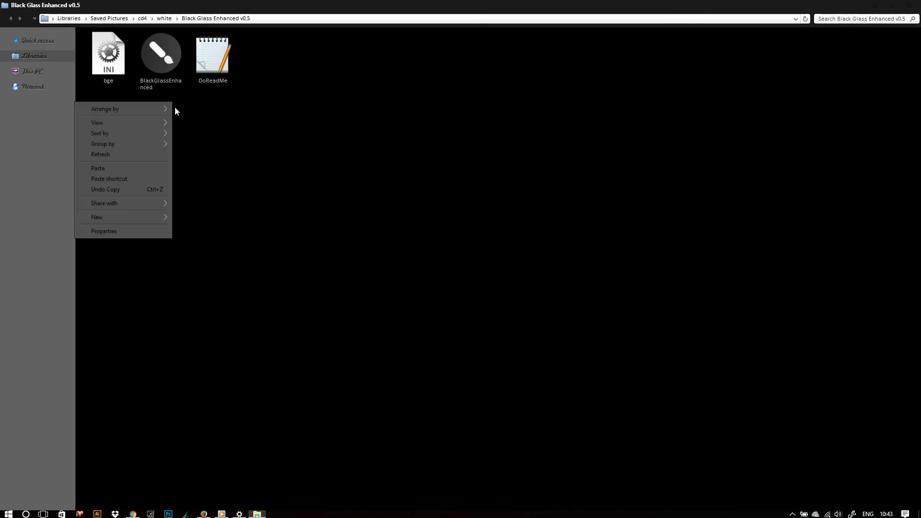
click(121, 160)
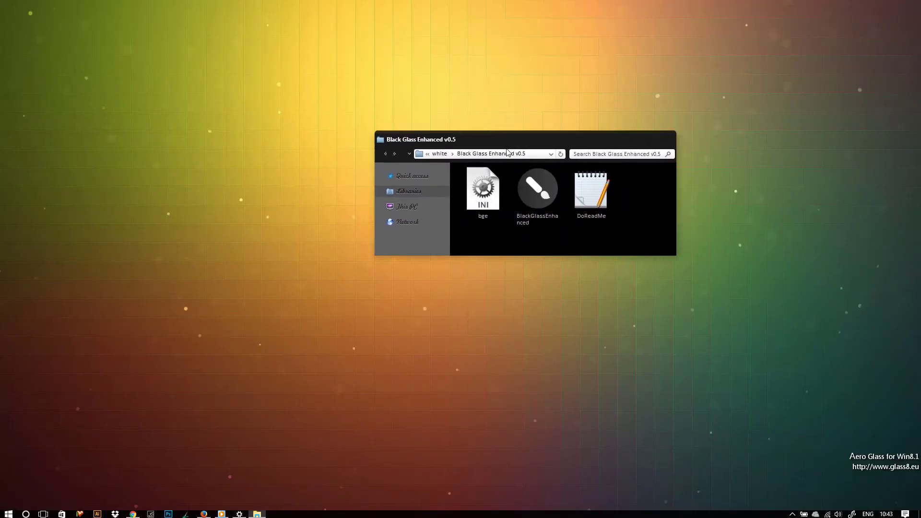
drag(575, 5, 609, 156)
click(623, 162)
key(super)
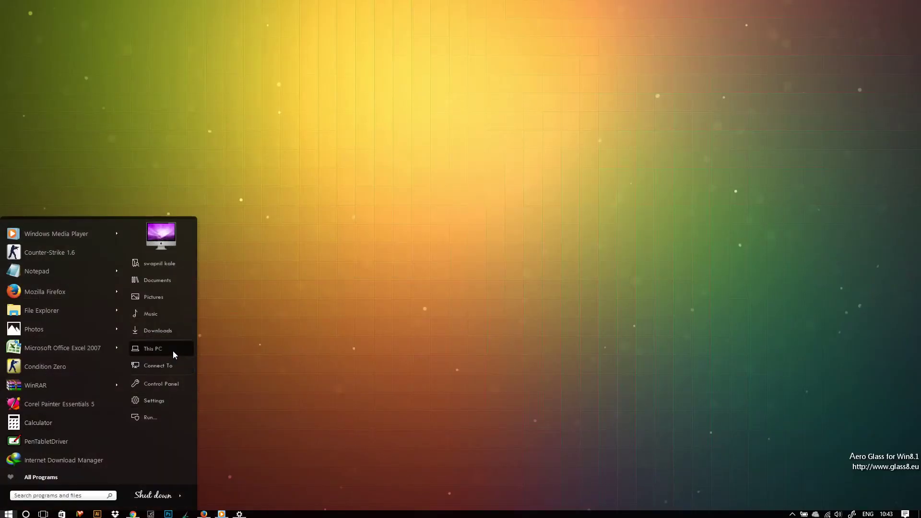
click(174, 354)
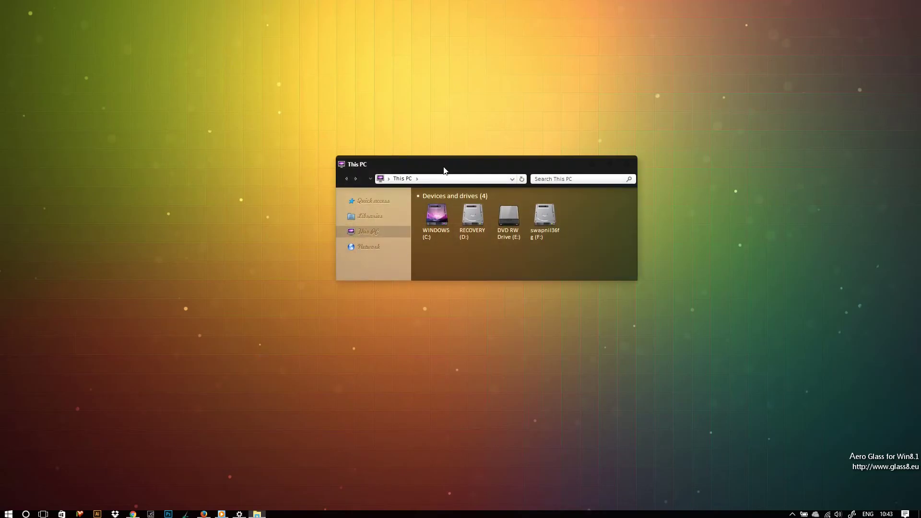
drag(444, 169, 395, 235)
right_click(388, 138)
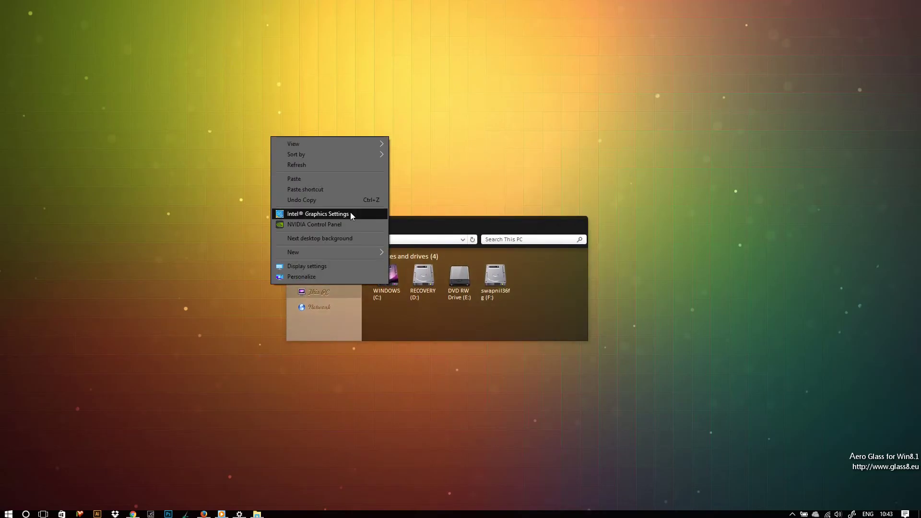
click(338, 165)
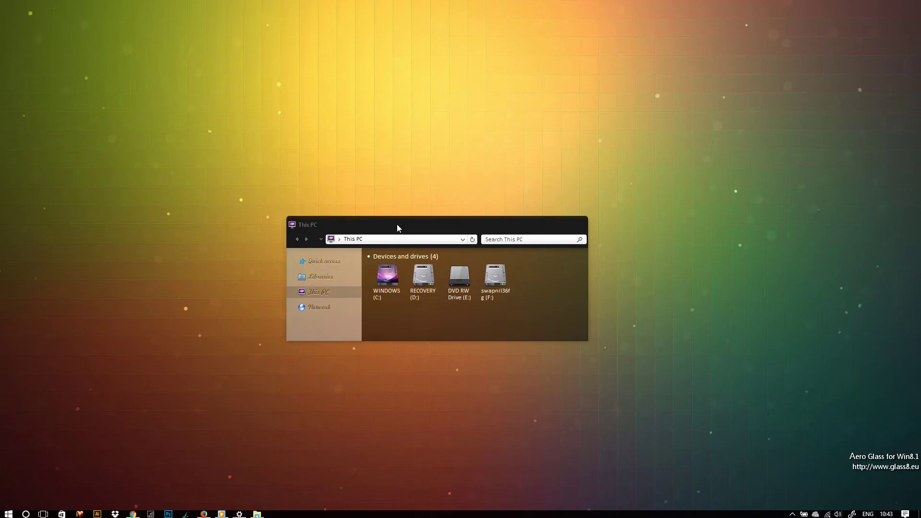
drag(396, 224, 410, 174)
right_click(230, 220)
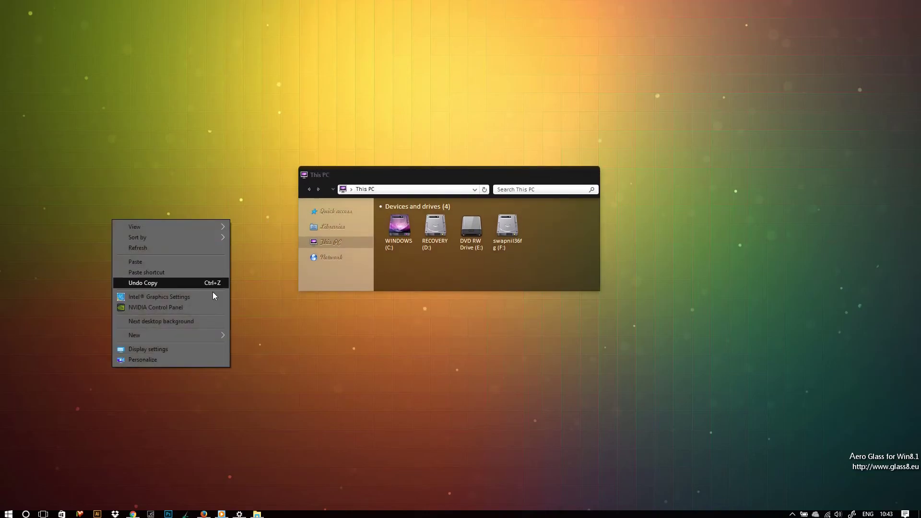
click(181, 324)
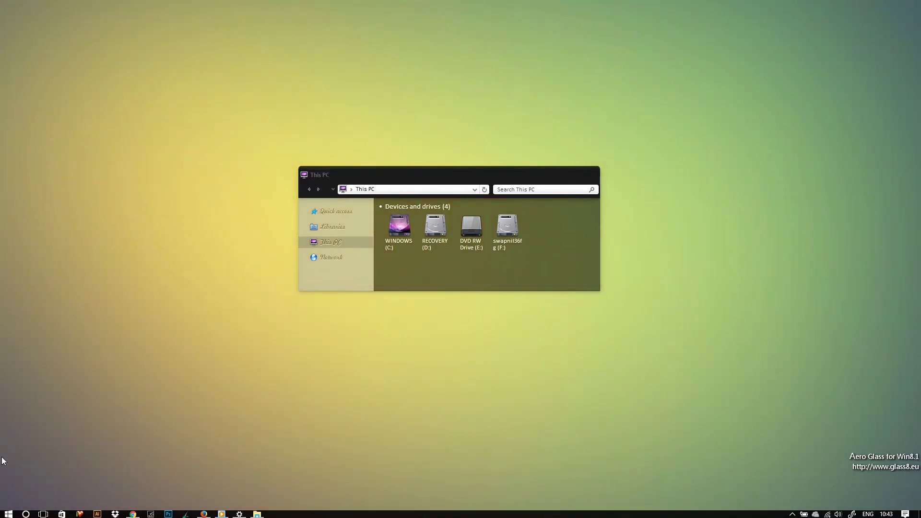
click(8, 514)
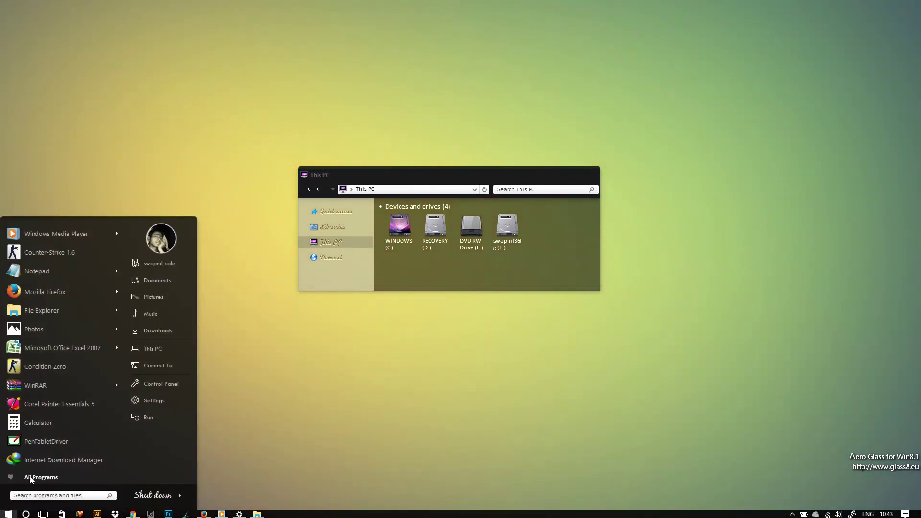
click(173, 383)
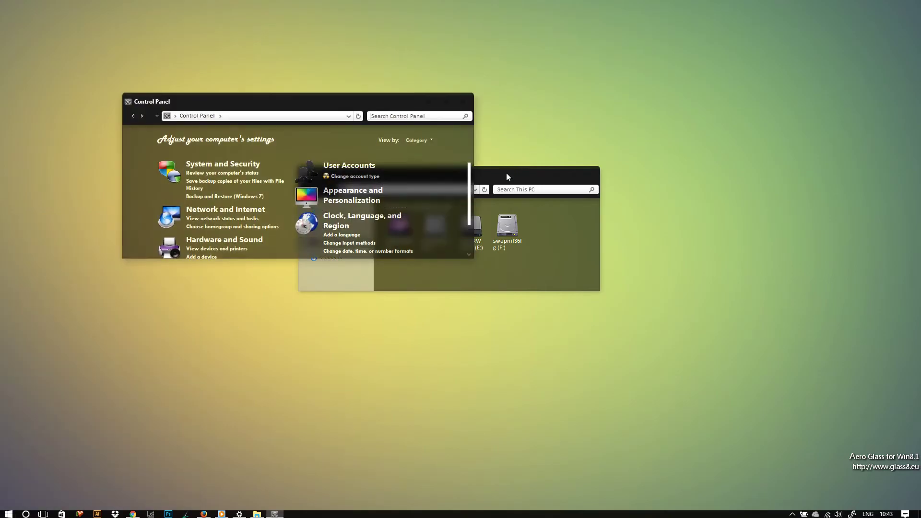
drag(508, 177, 667, 264)
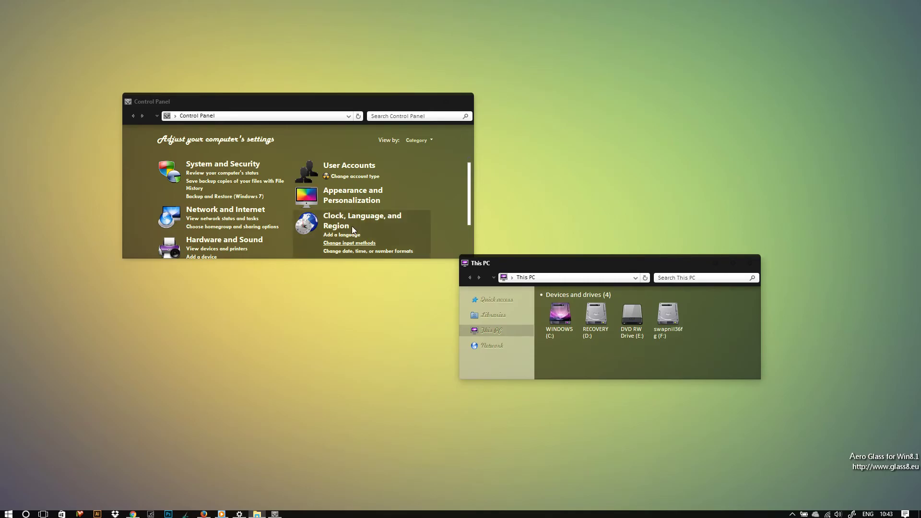
key(super)
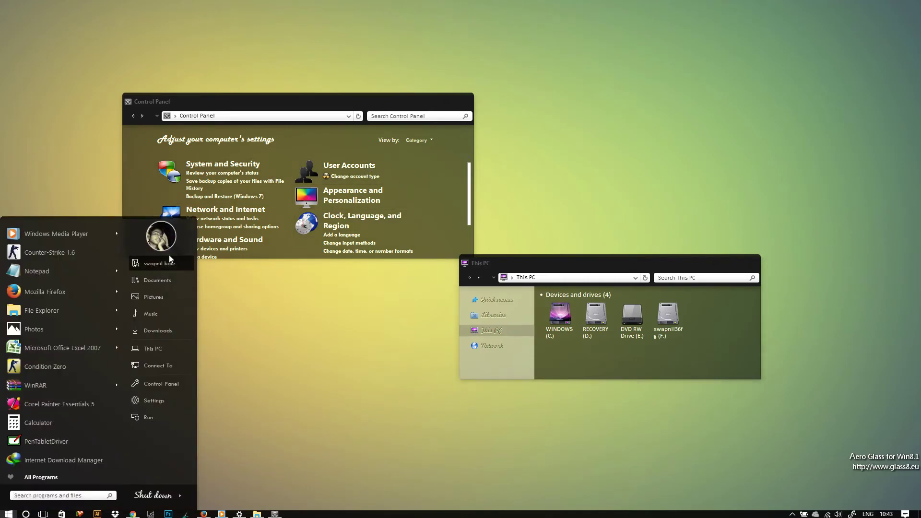
click(165, 245)
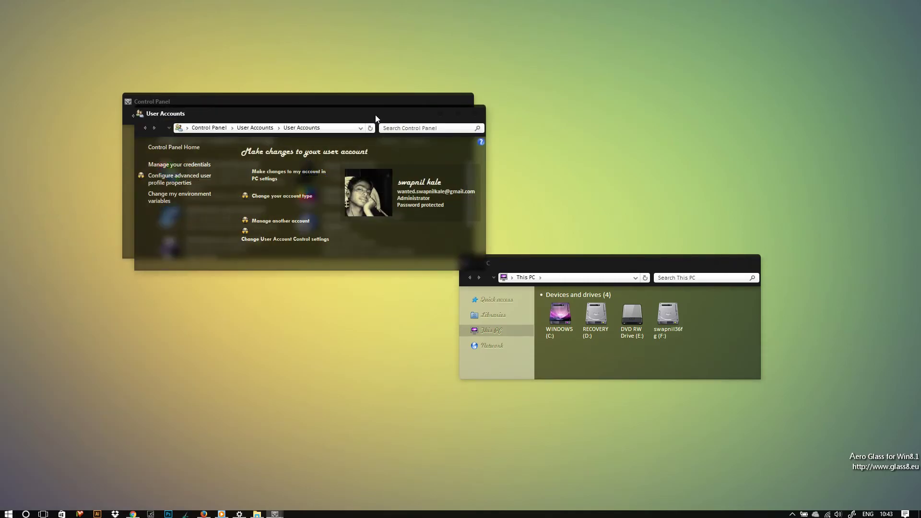
drag(375, 114, 734, 72)
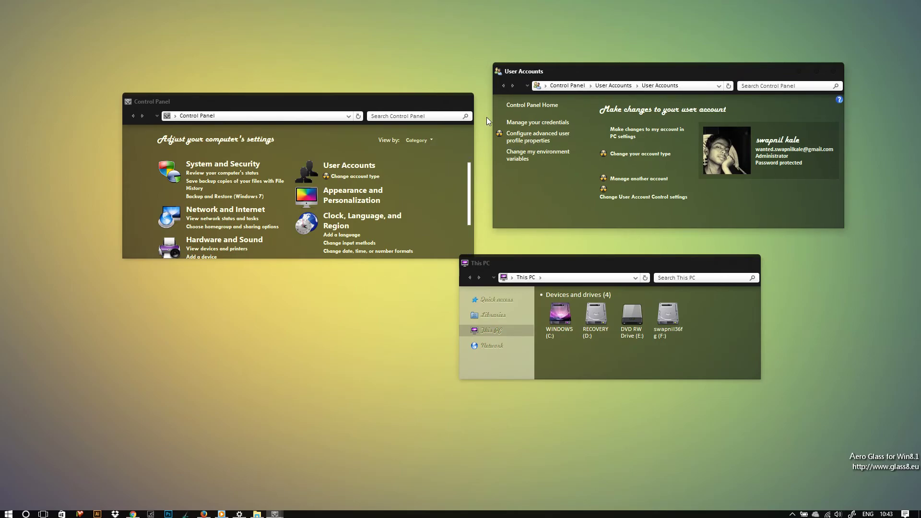
click(463, 108)
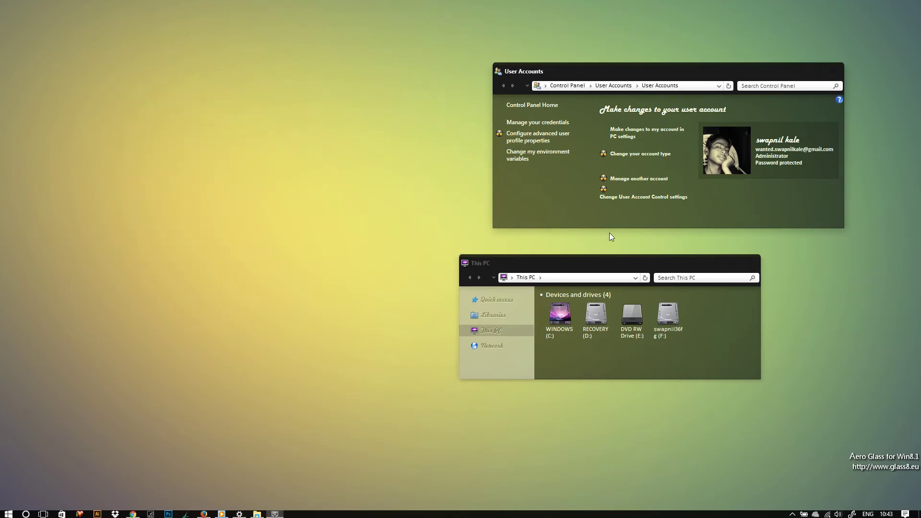
drag(637, 269, 415, 207)
mouse_move(270, 252)
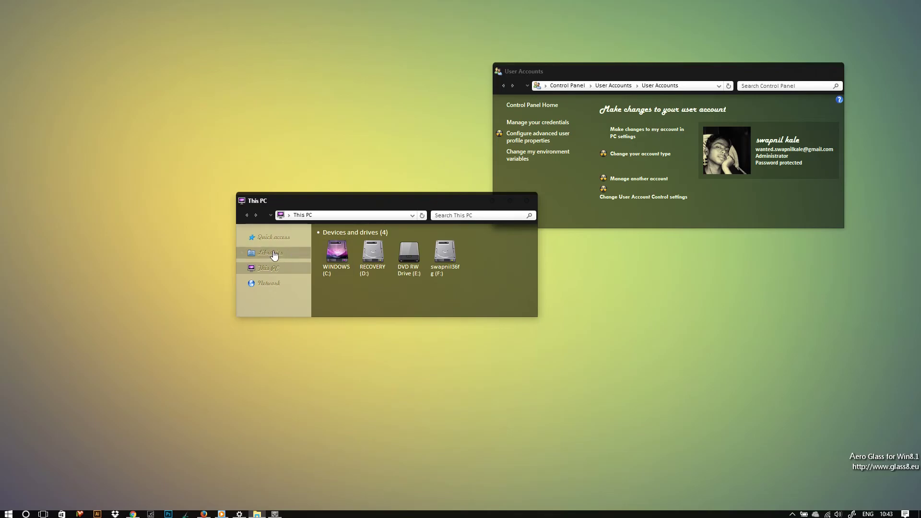
click(832, 71)
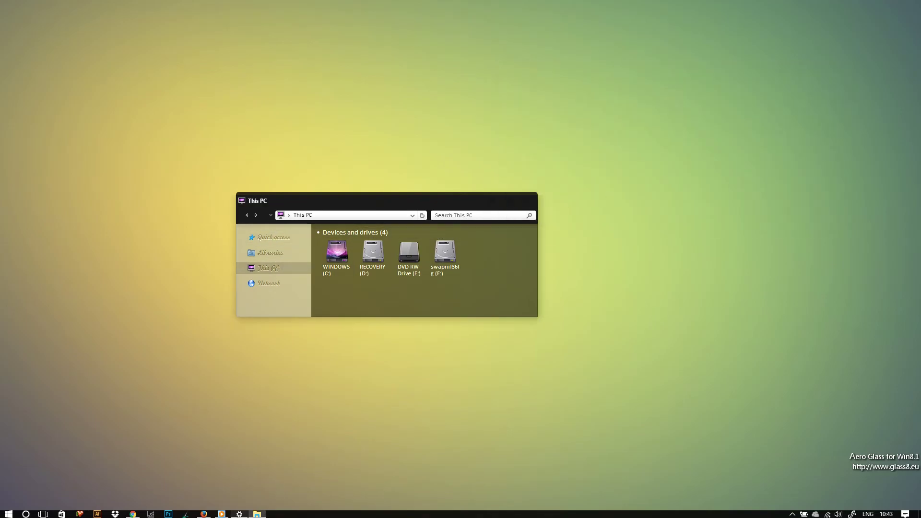
- Scroll the Themes list down and back up to locate the Dream minimal theme
scroll(577, 341, down, 10)
scroll(578, 345, down, 10)
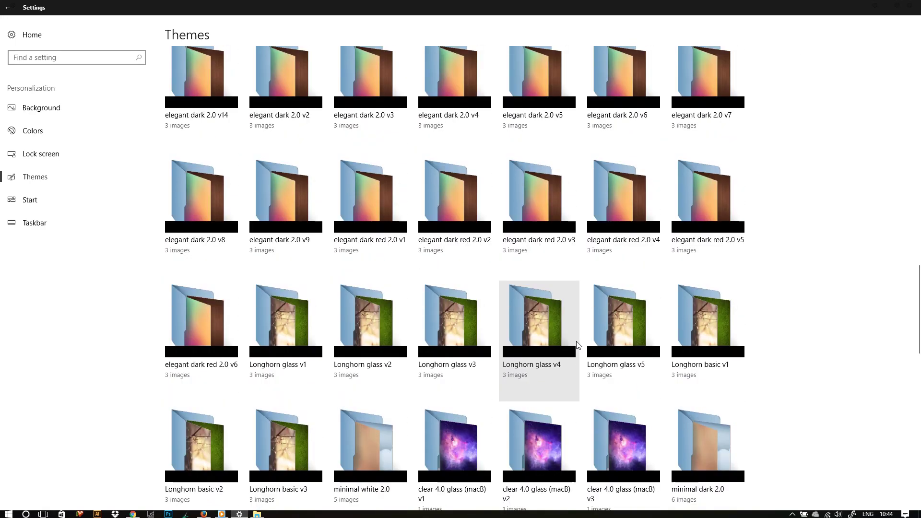
scroll(578, 345, down, 5)
scroll(578, 345, down, 3)
scroll(578, 345, down, 3)
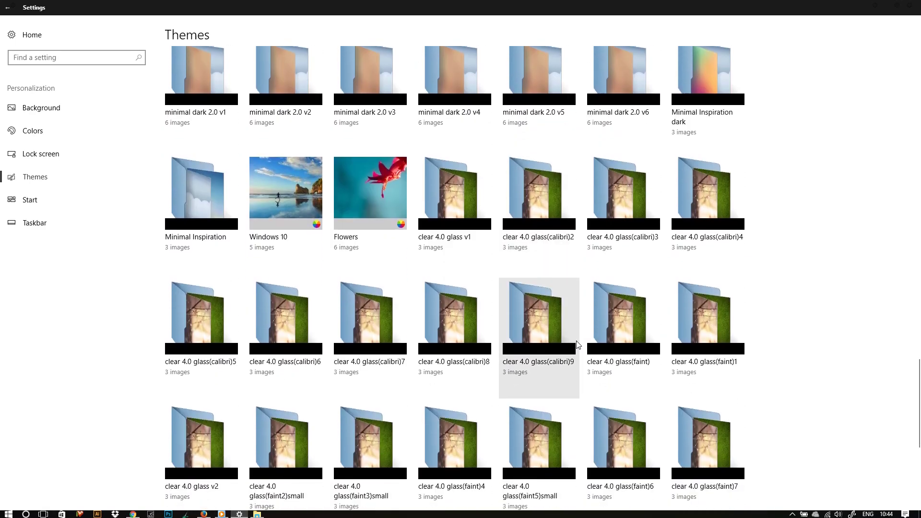
scroll(578, 344, up, 5)
scroll(578, 345, up, 5)
scroll(578, 344, up, 2)
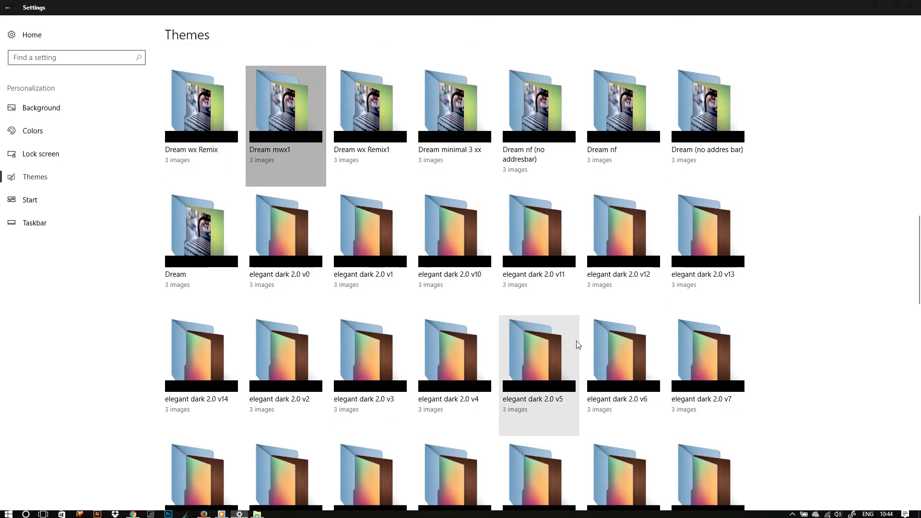
scroll(578, 344, up, 5)
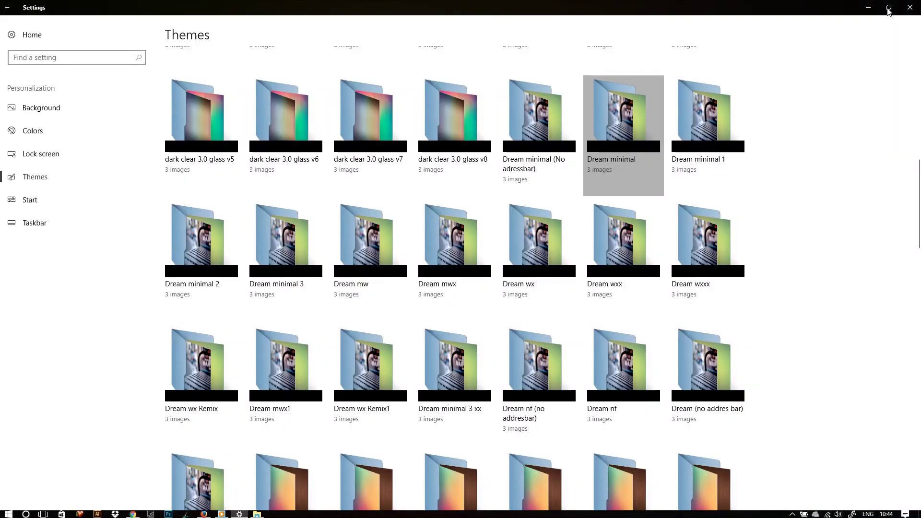
- Switch to the next desktop background and refresh the desktop behind This PC
click(868, 8)
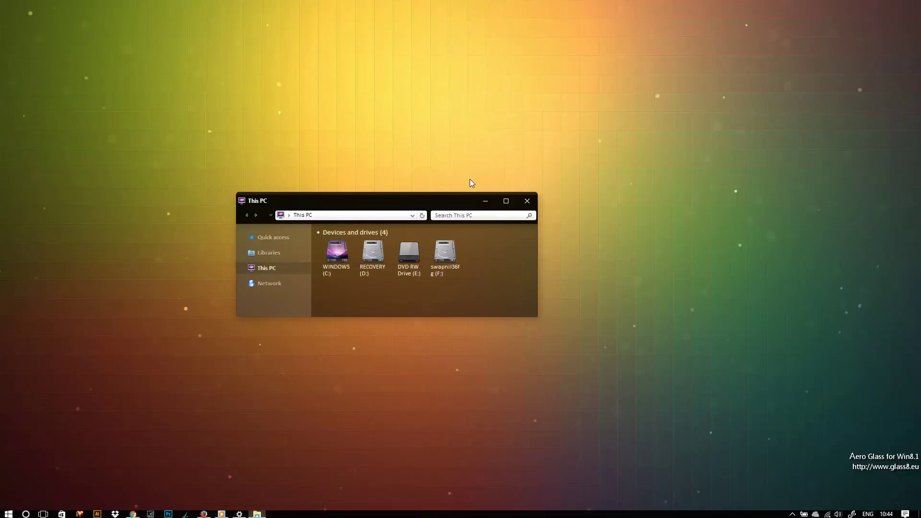
drag(436, 204, 515, 213)
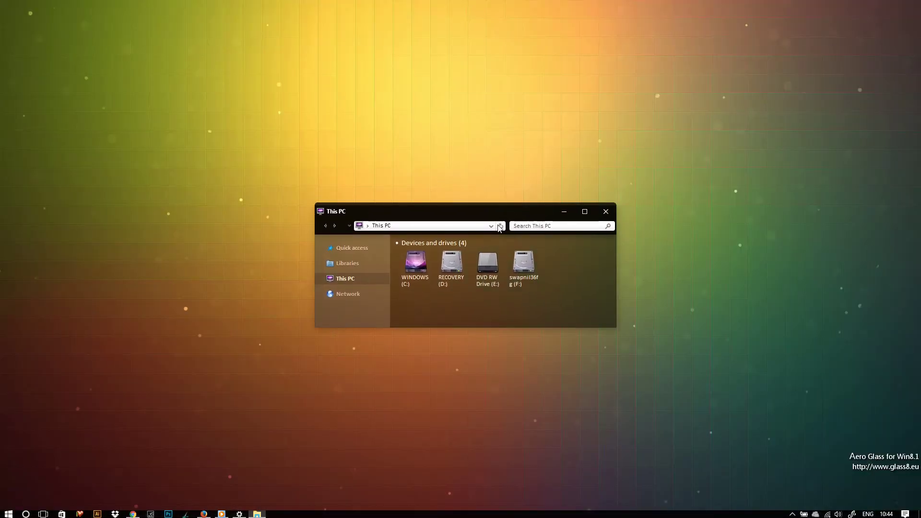
right_click(244, 211)
click(201, 314)
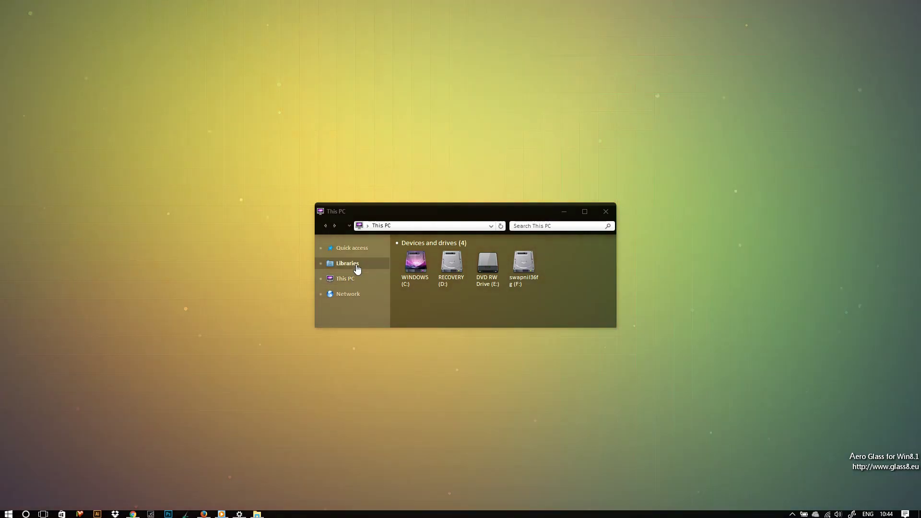
click(356, 264)
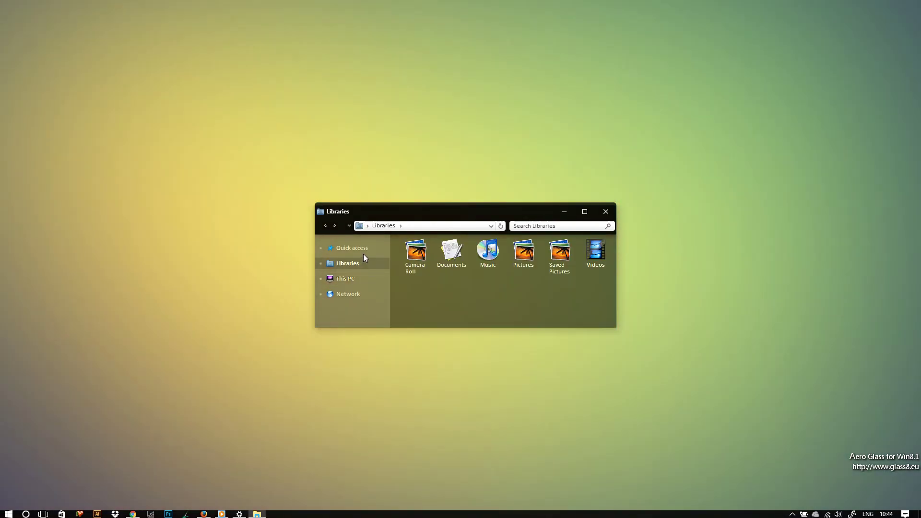
click(365, 277)
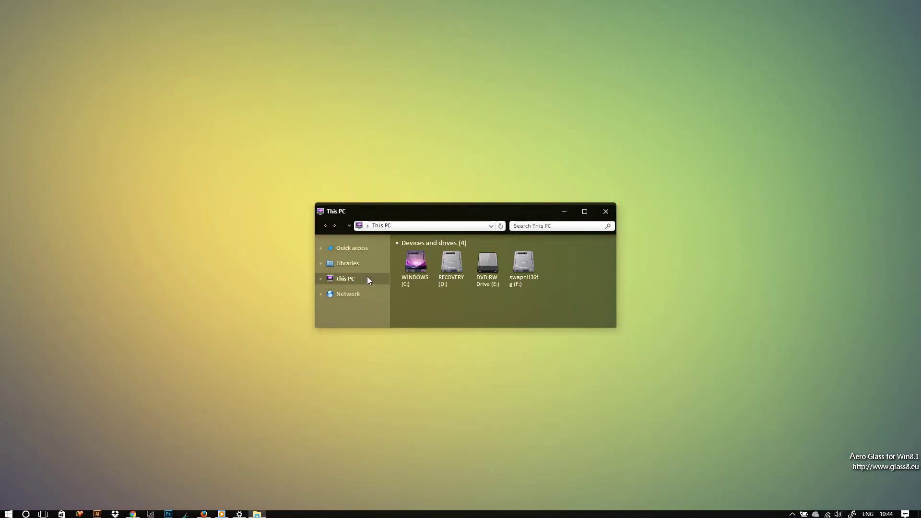
right_click(192, 200)
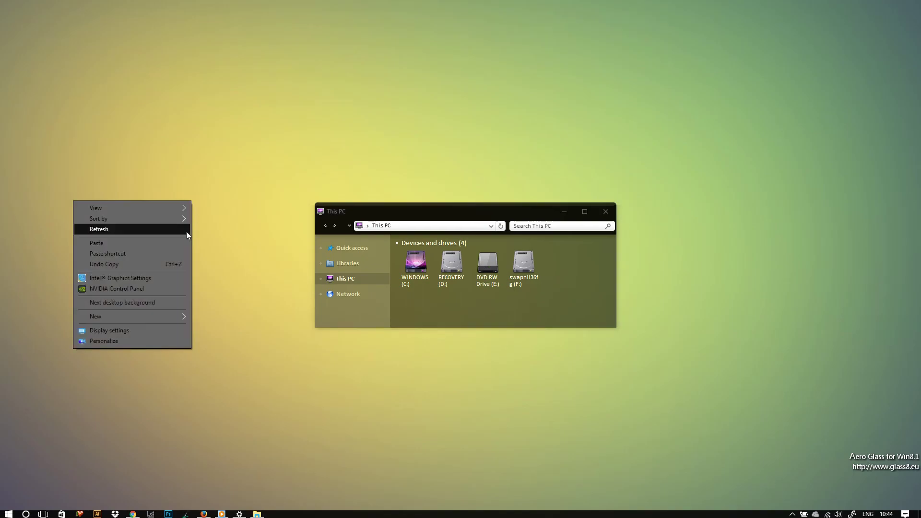
click(165, 229)
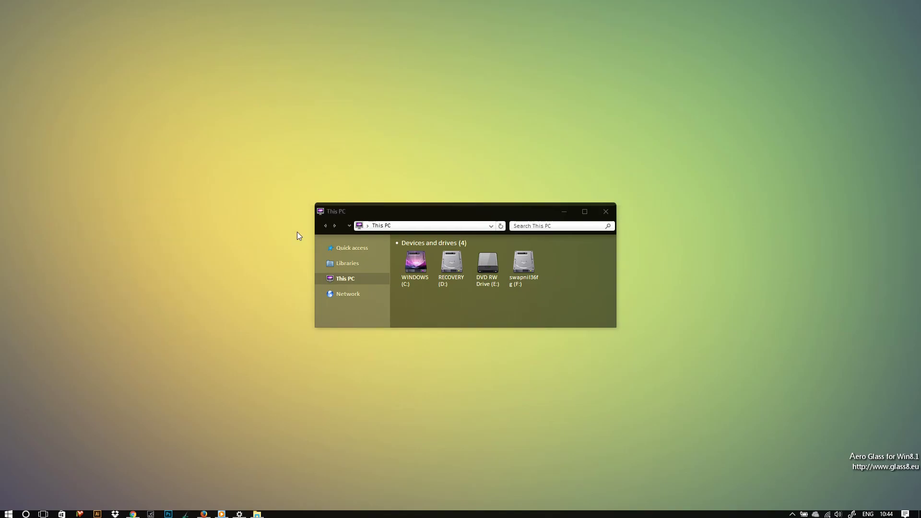
- Maximize and restore the This PC window to preview the Dream minimal style
click(584, 211)
drag(488, 6, 496, 142)
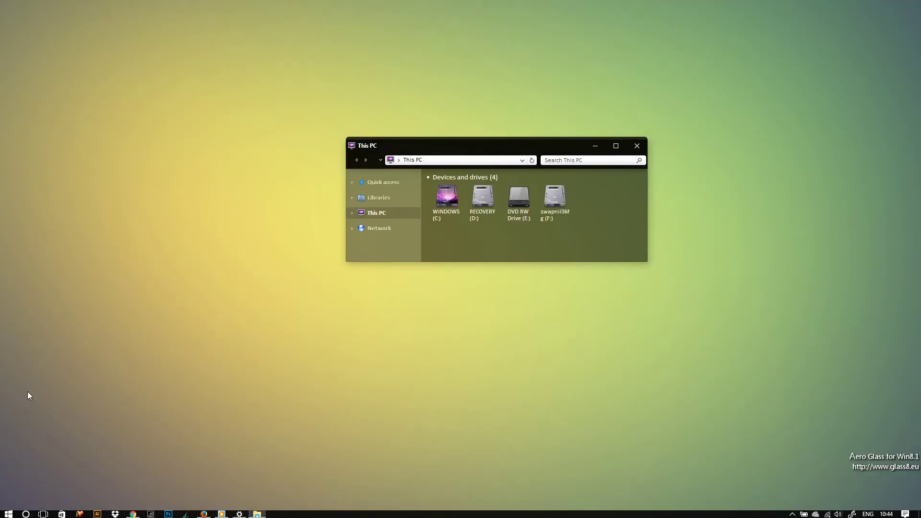
click(8, 514)
right_click(235, 418)
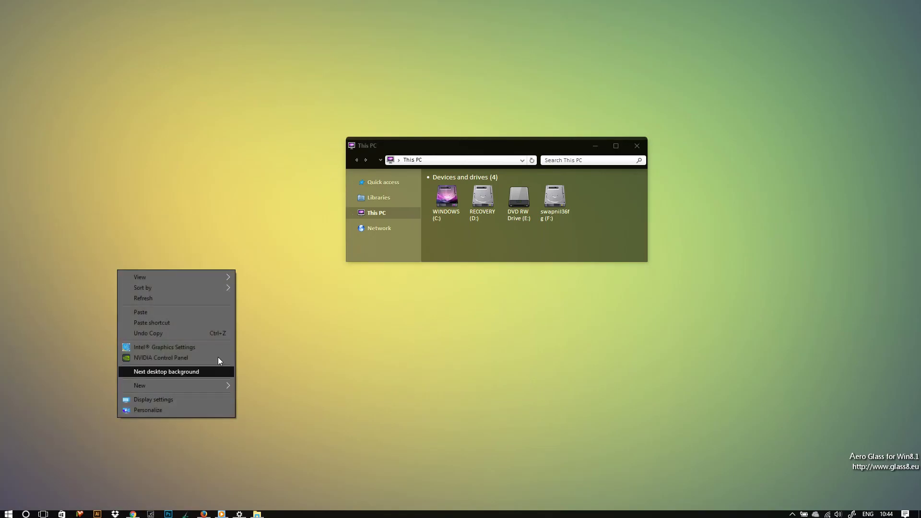
click(188, 302)
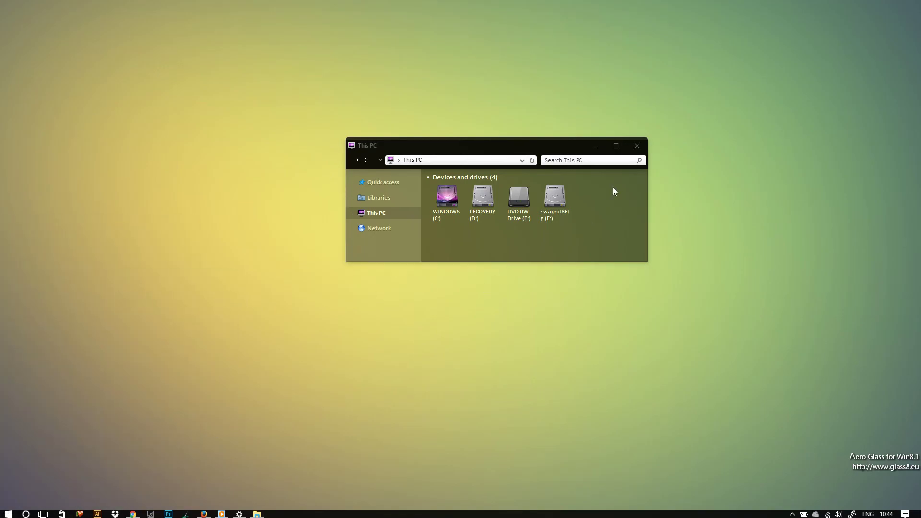
click(615, 147)
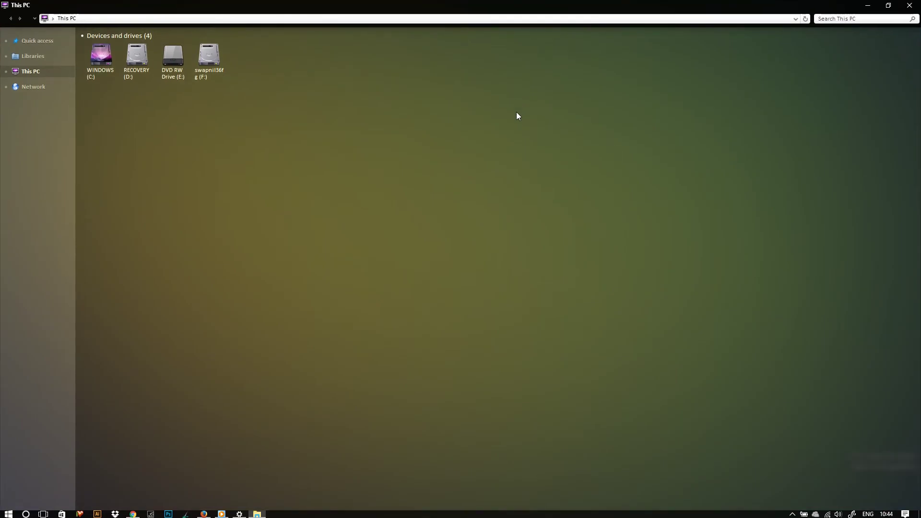
drag(486, 10, 360, 163)
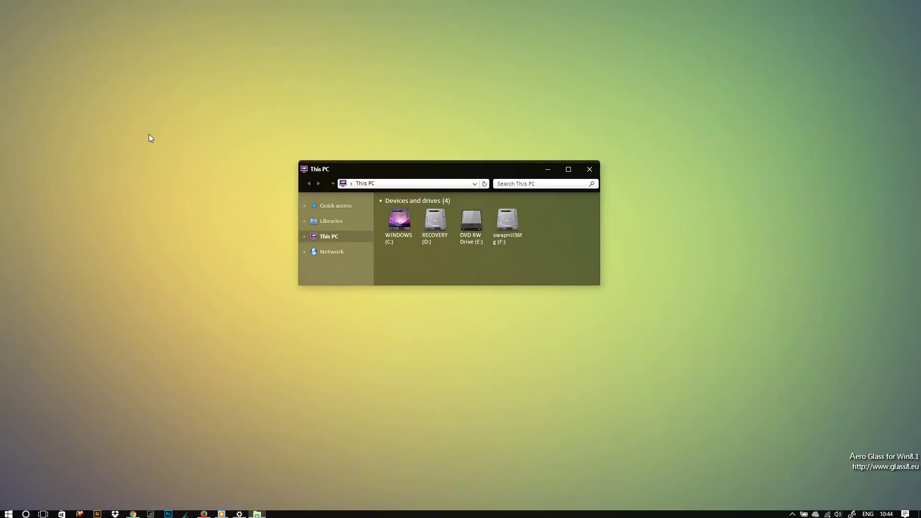
right_click(174, 132)
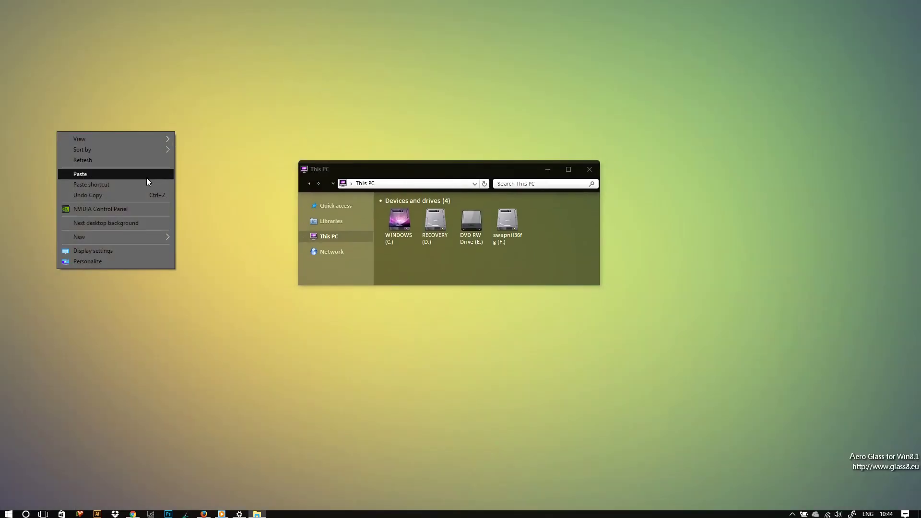